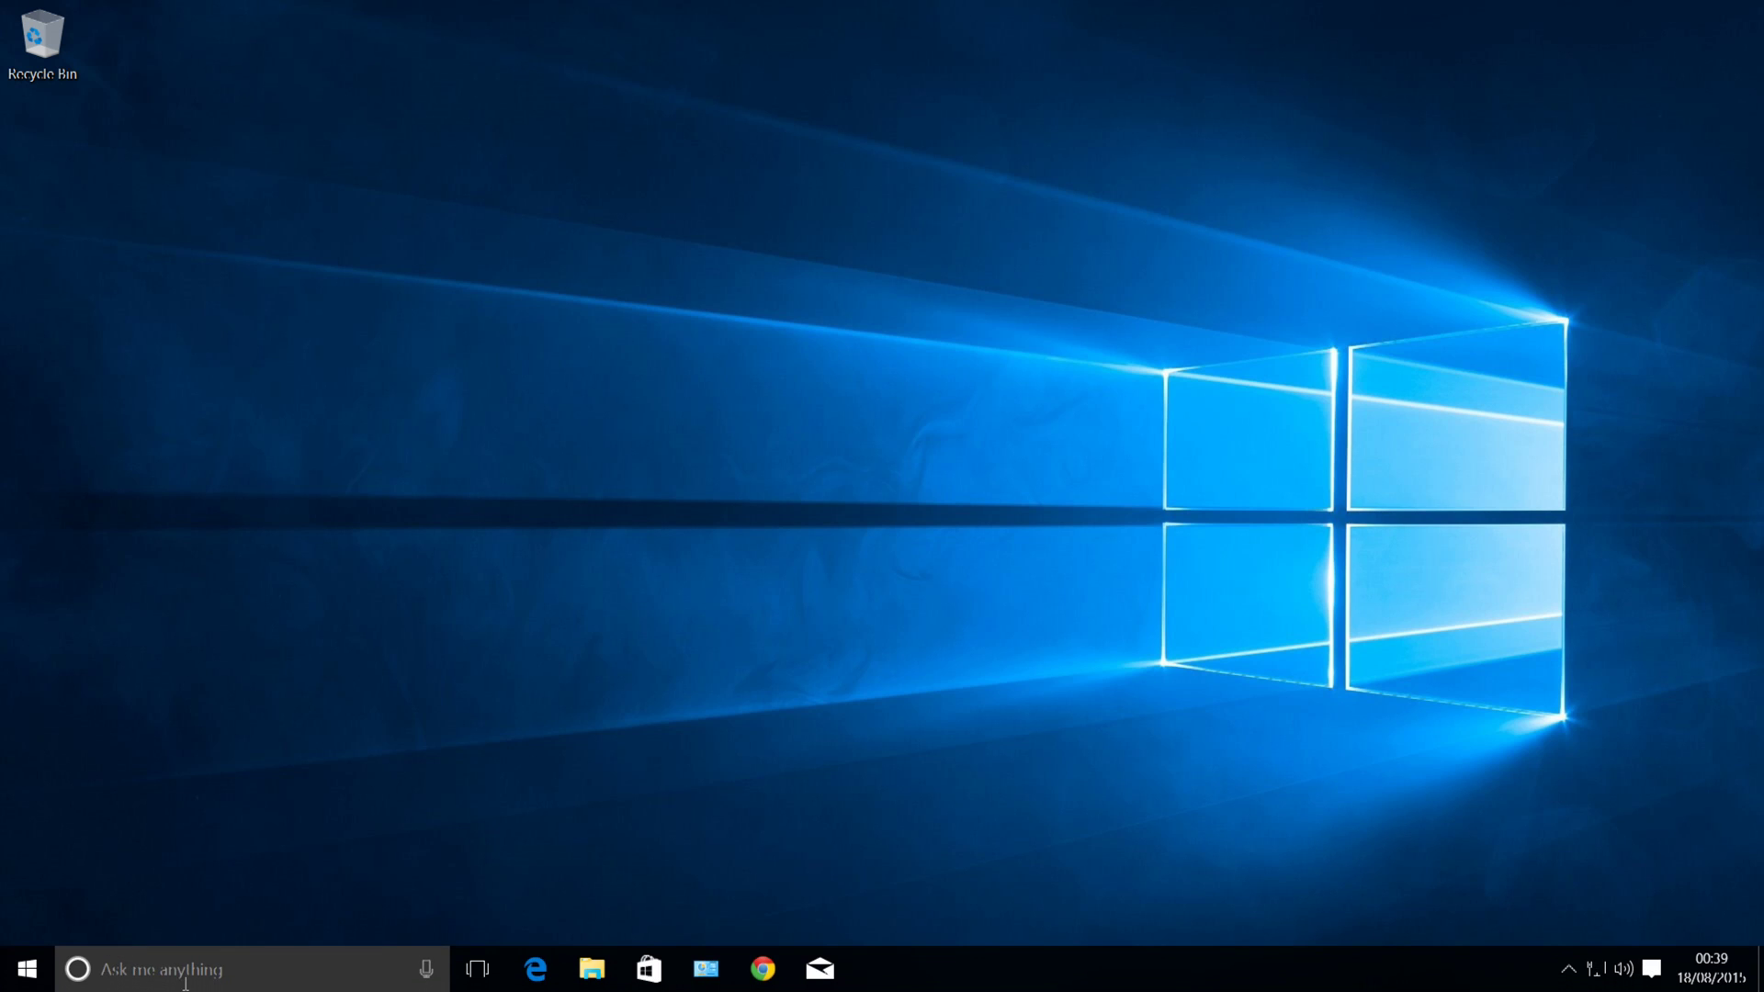
# - Search Windows for 'control' and launch the Control Panel desktop app
pyautogui.click(188, 972)
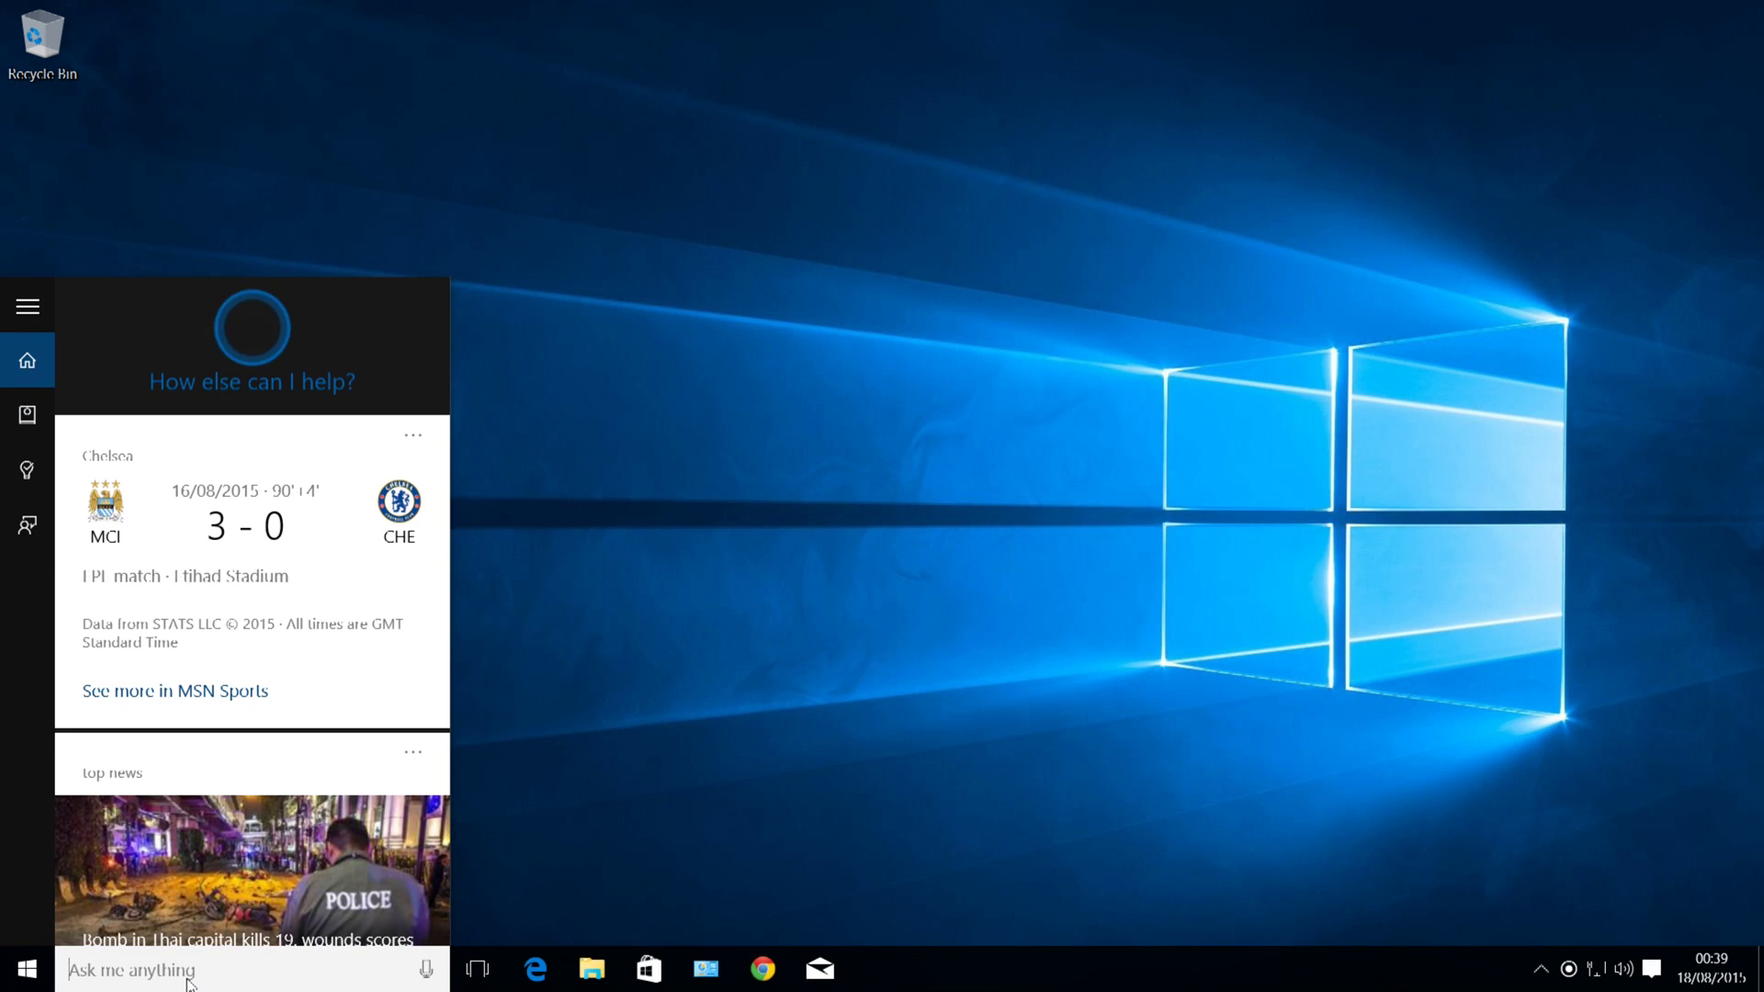
pyautogui.write('con')
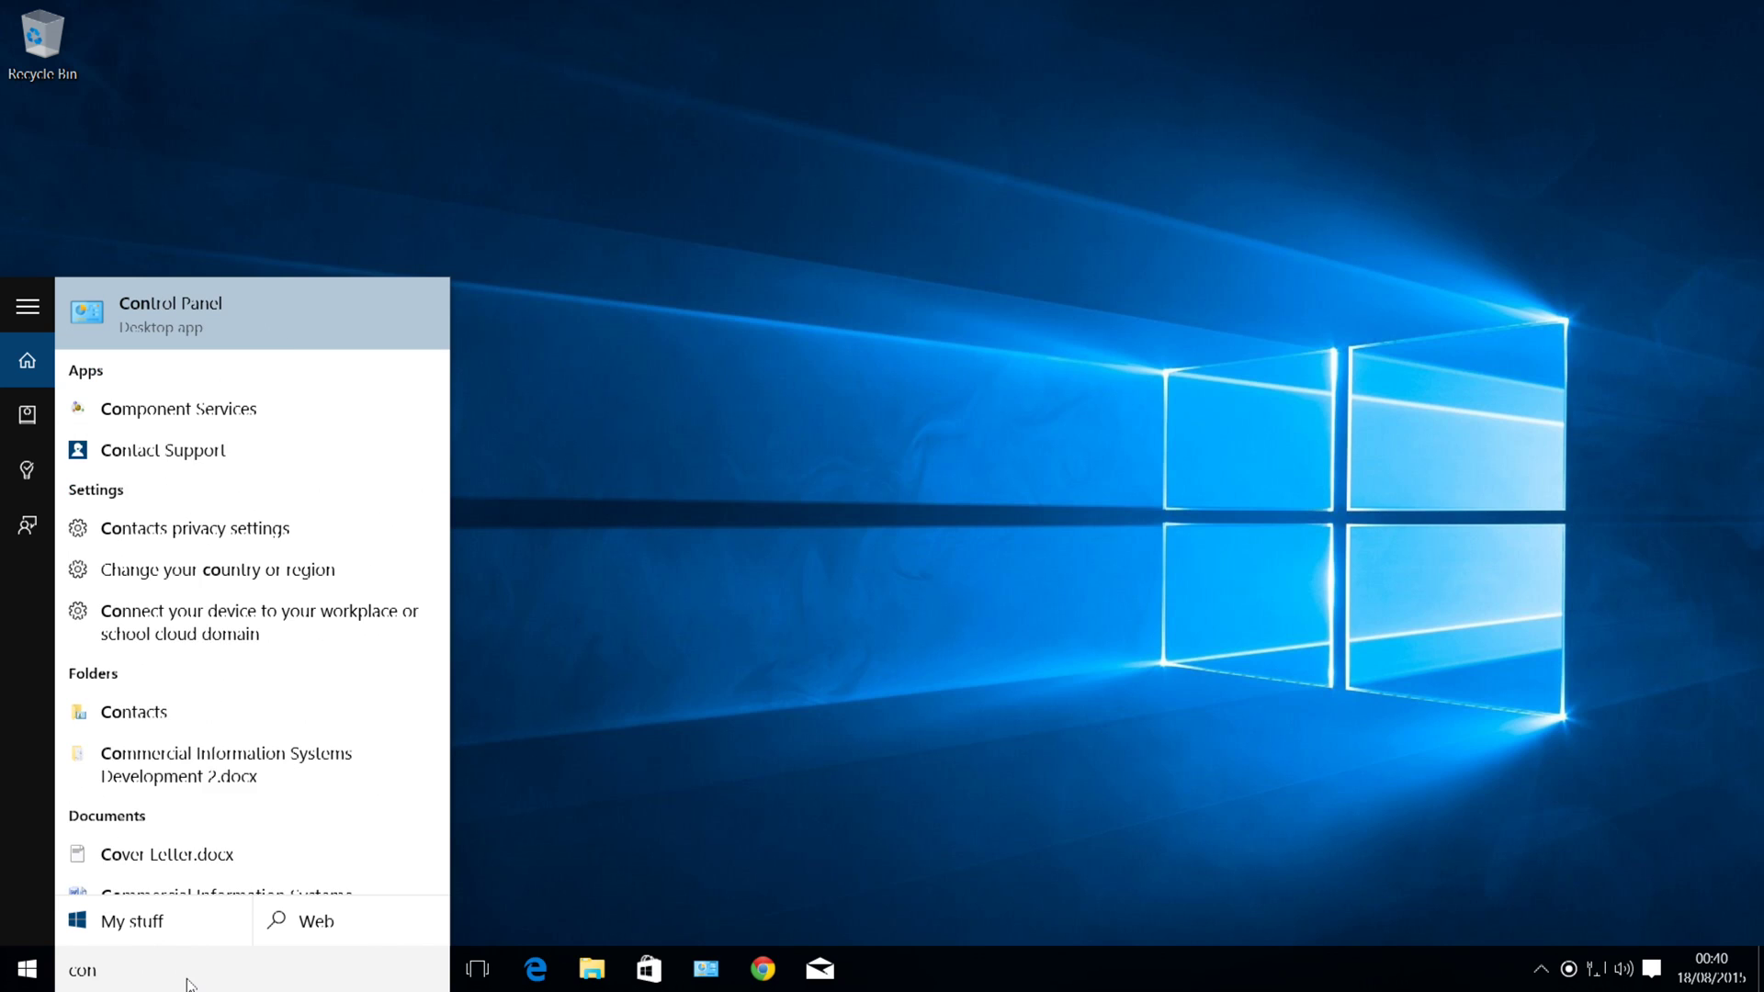
pyautogui.write('trol')
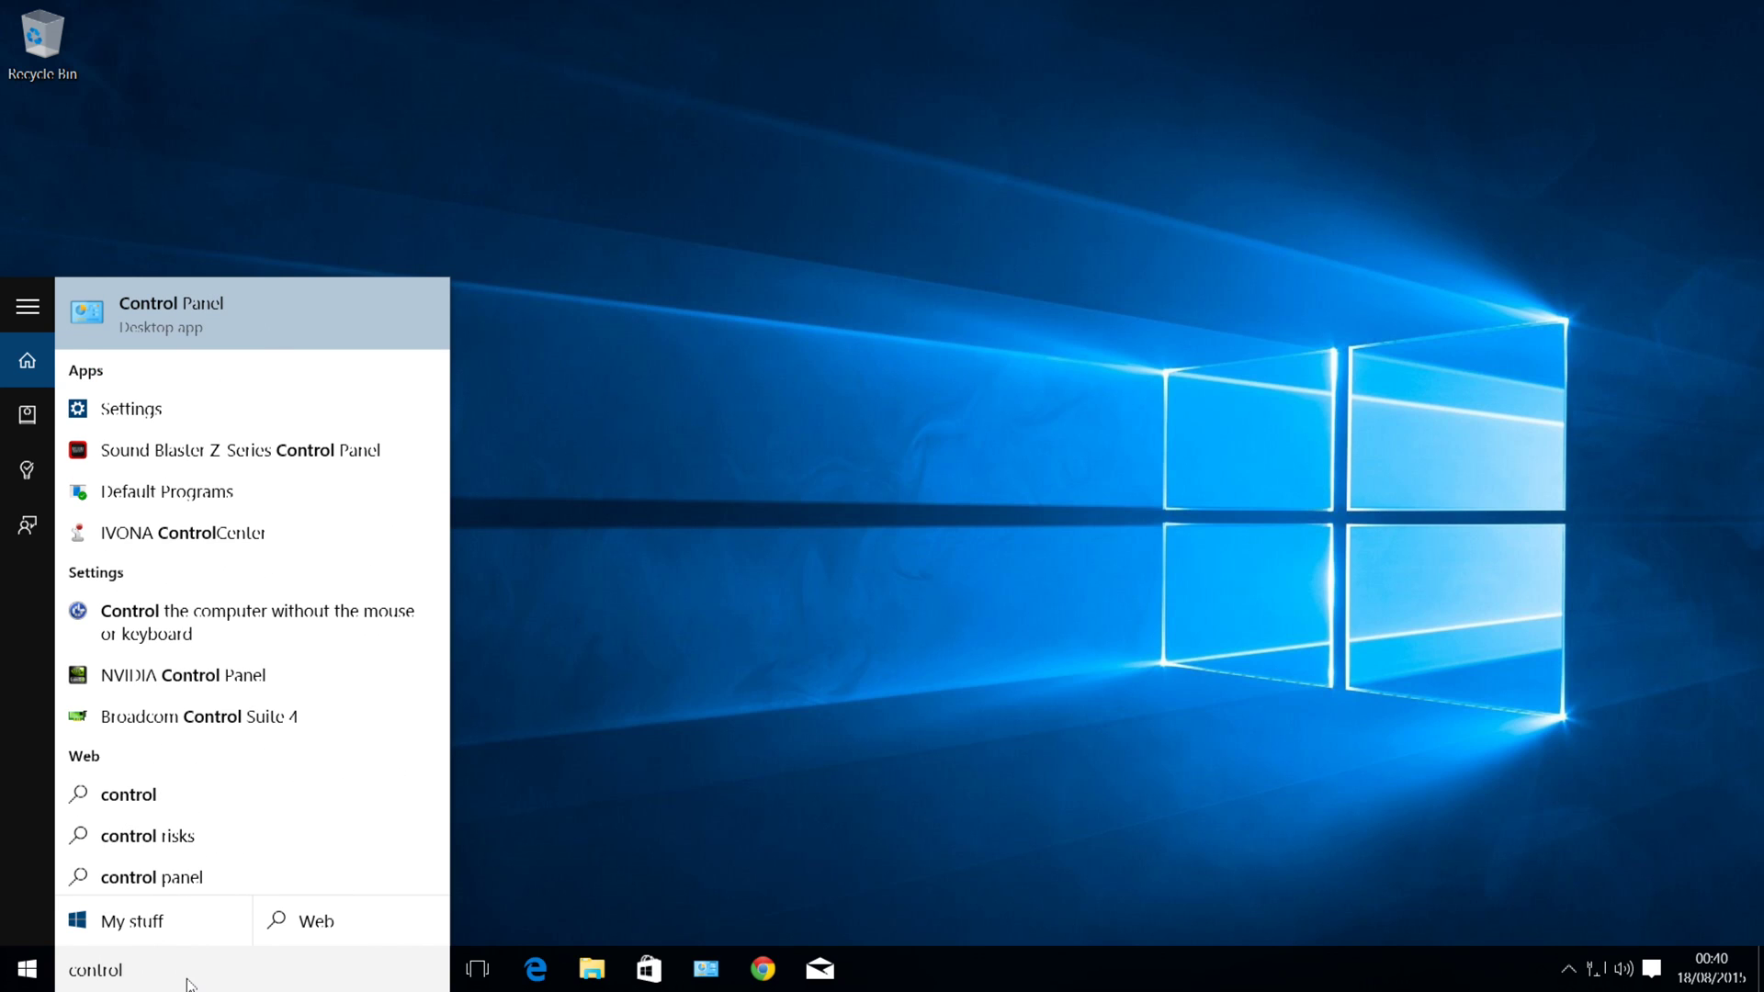
pyautogui.click(158, 329)
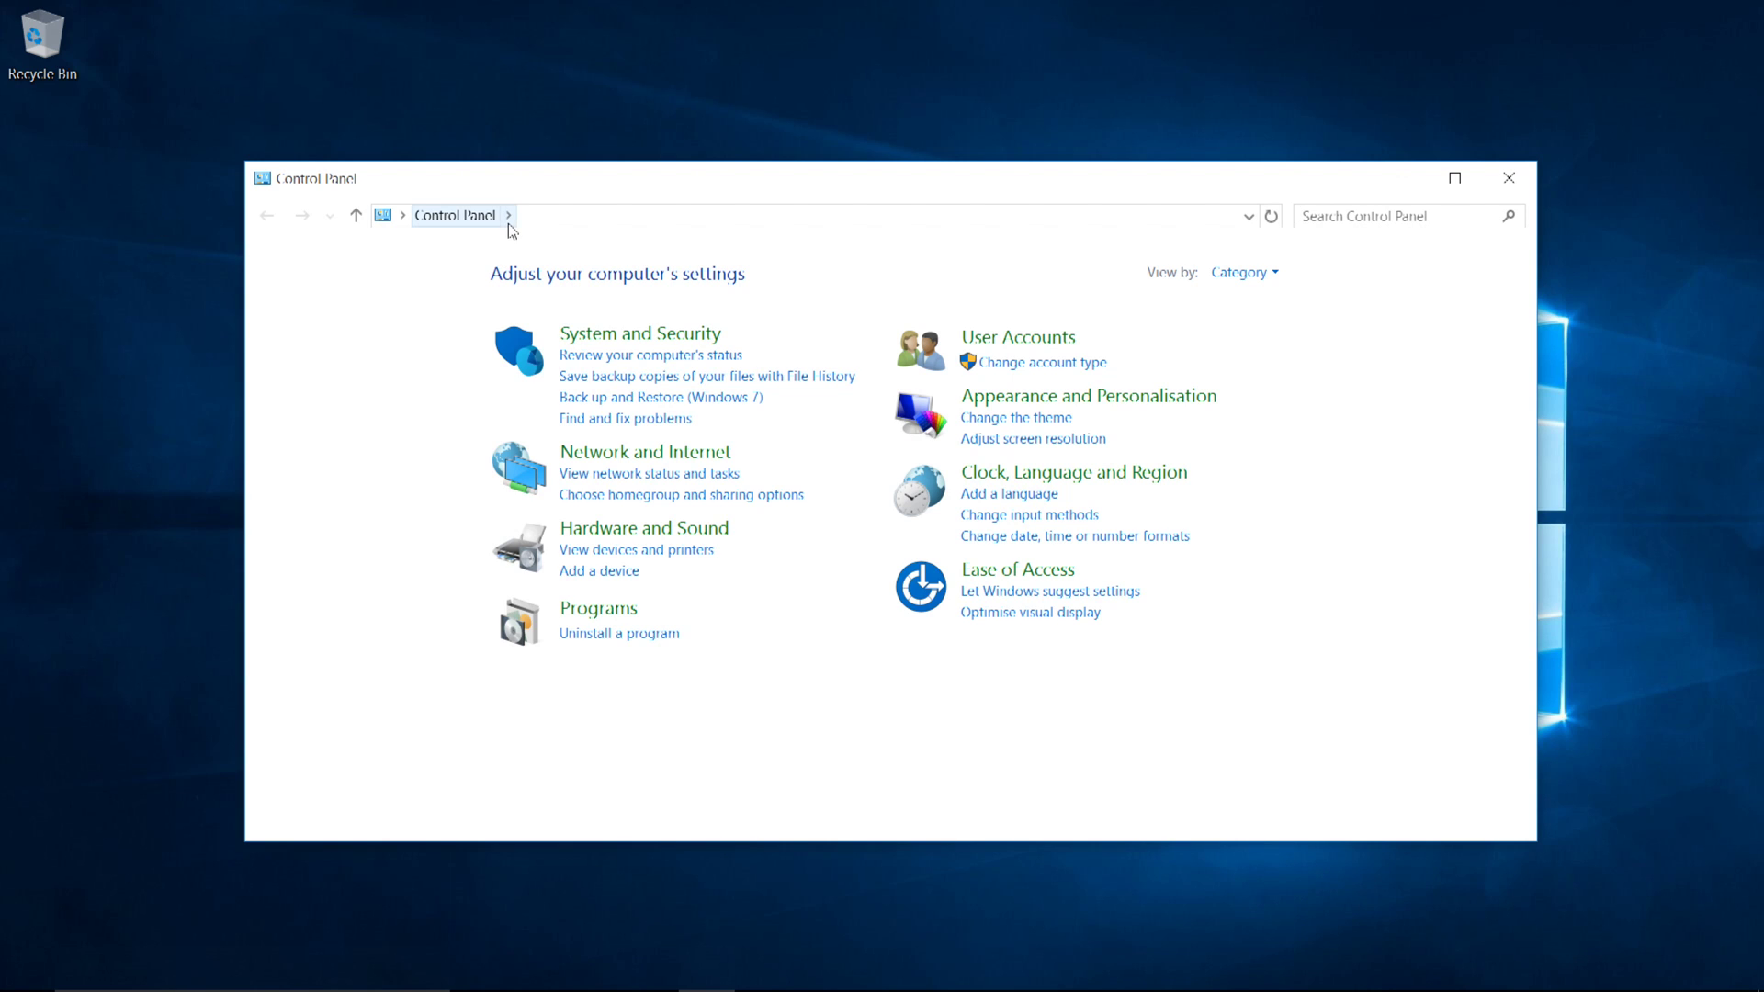
# - Switch Control Panel to All Control Panel Items and browse the full list
pyautogui.click(509, 216)
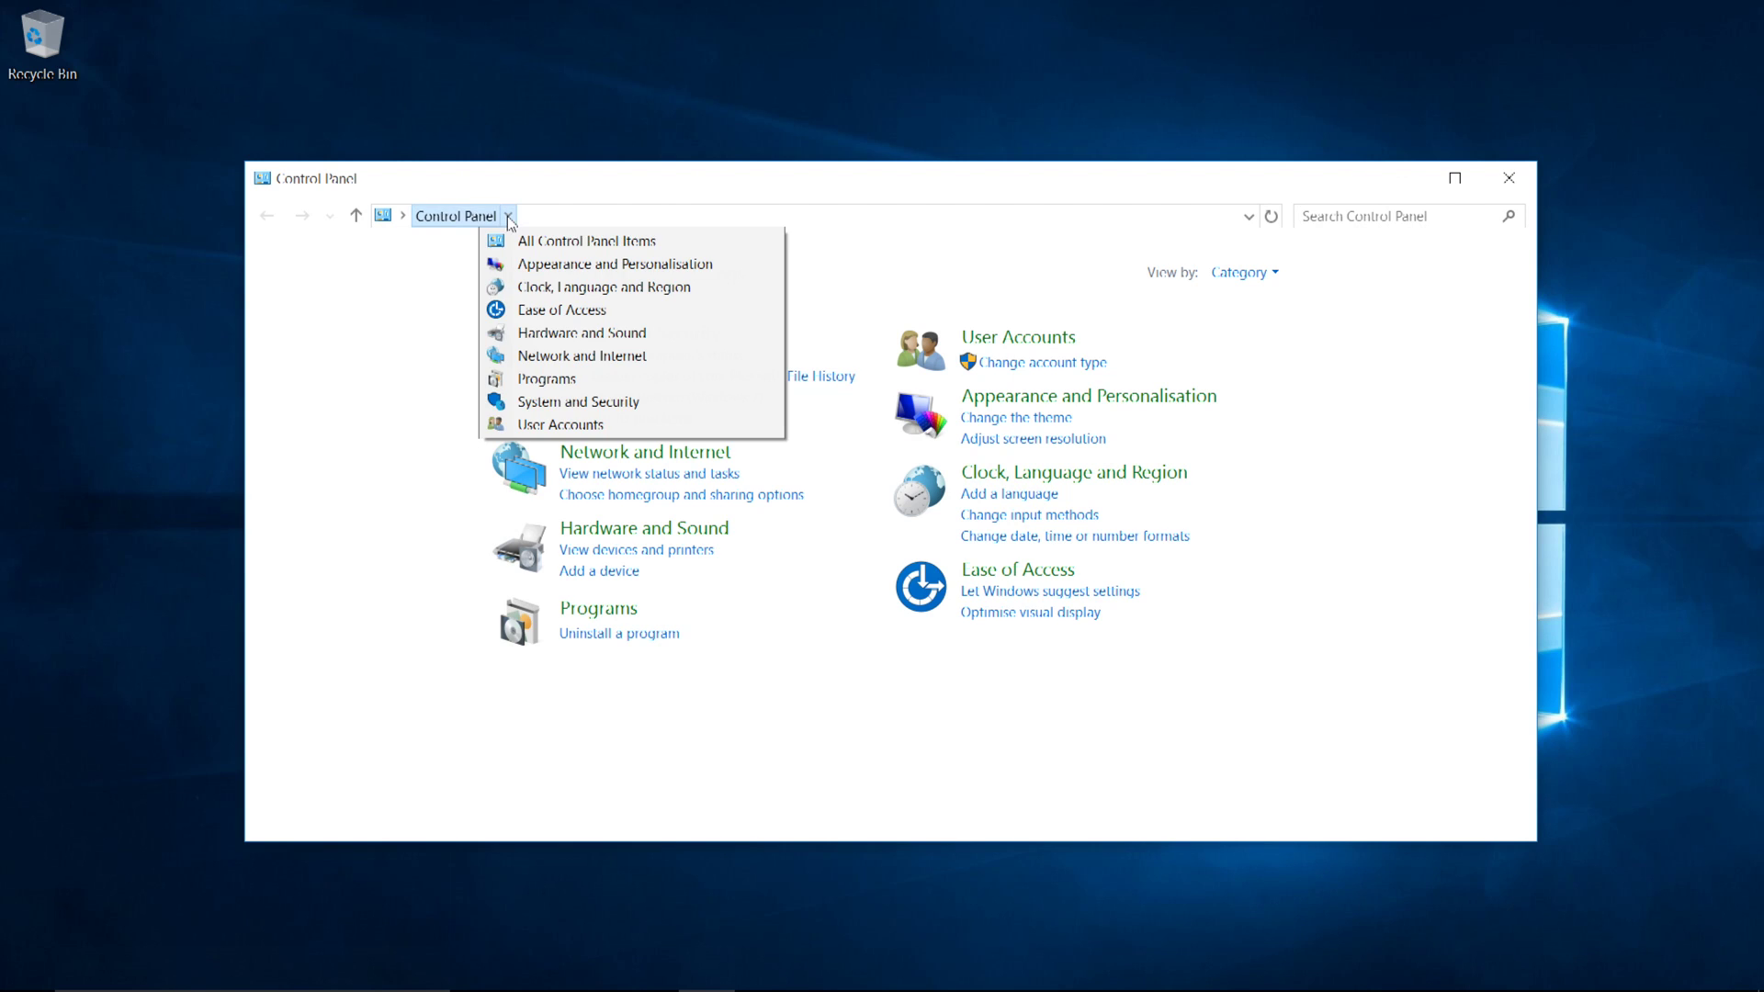
pyautogui.click(615, 244)
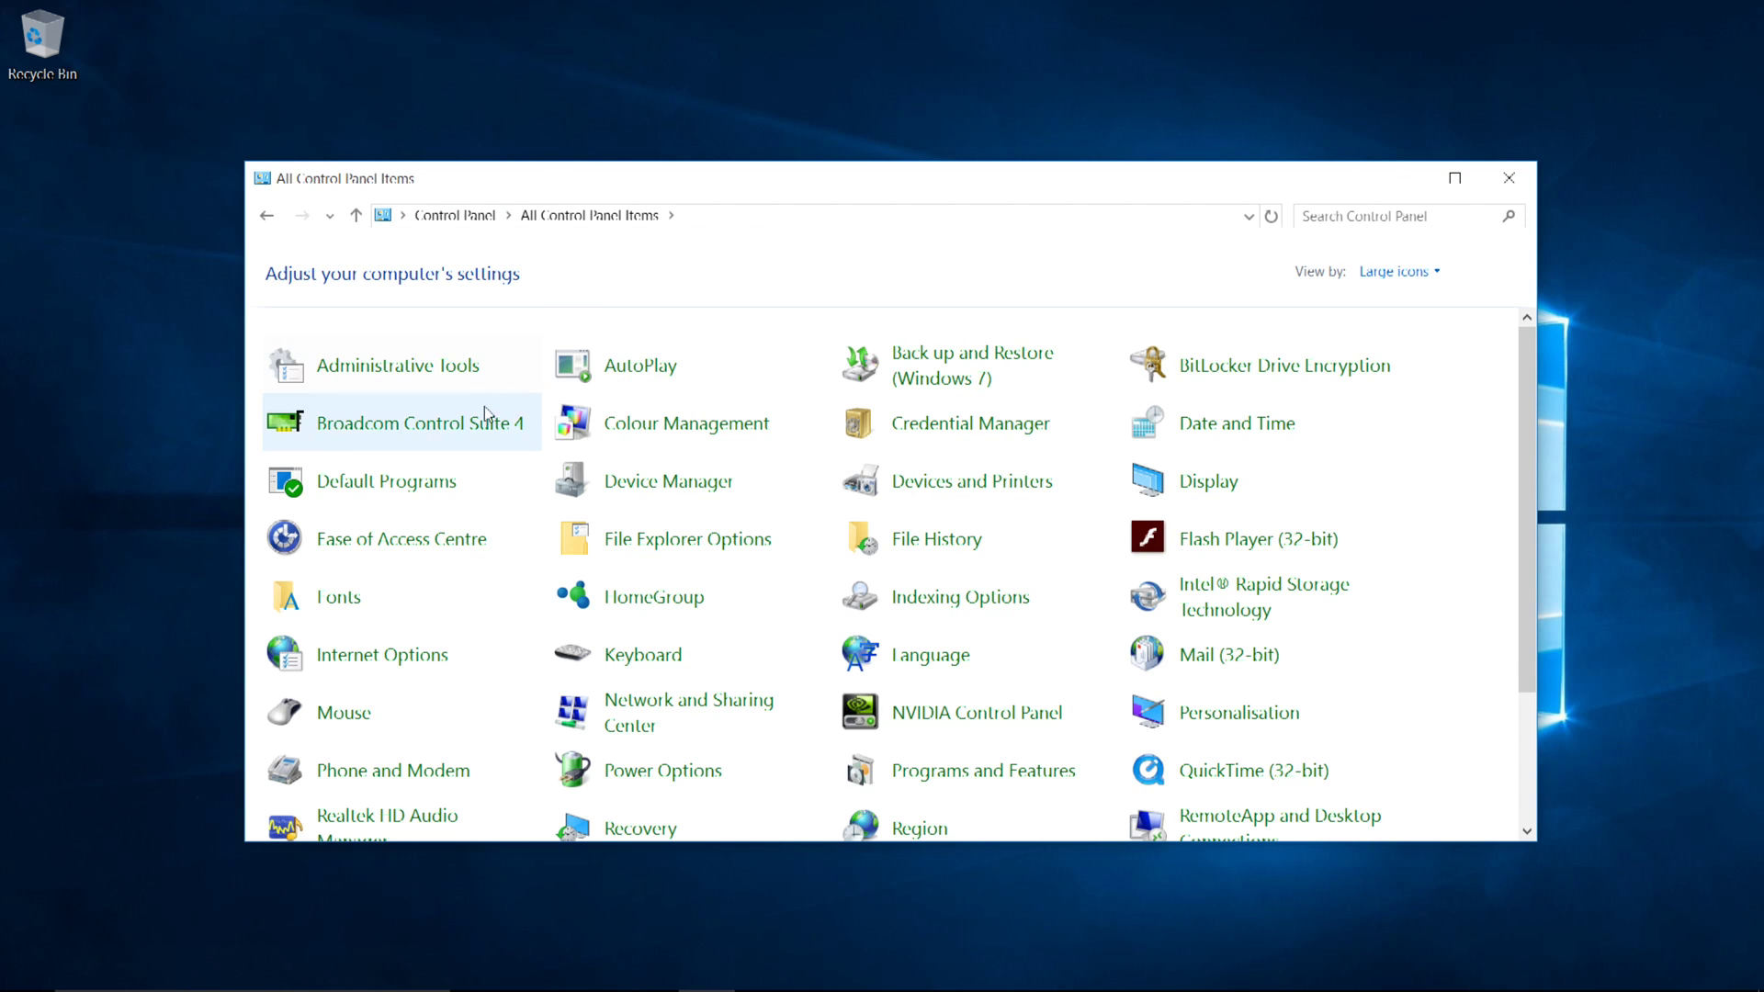
pyautogui.scroll(-1, 412, 667)
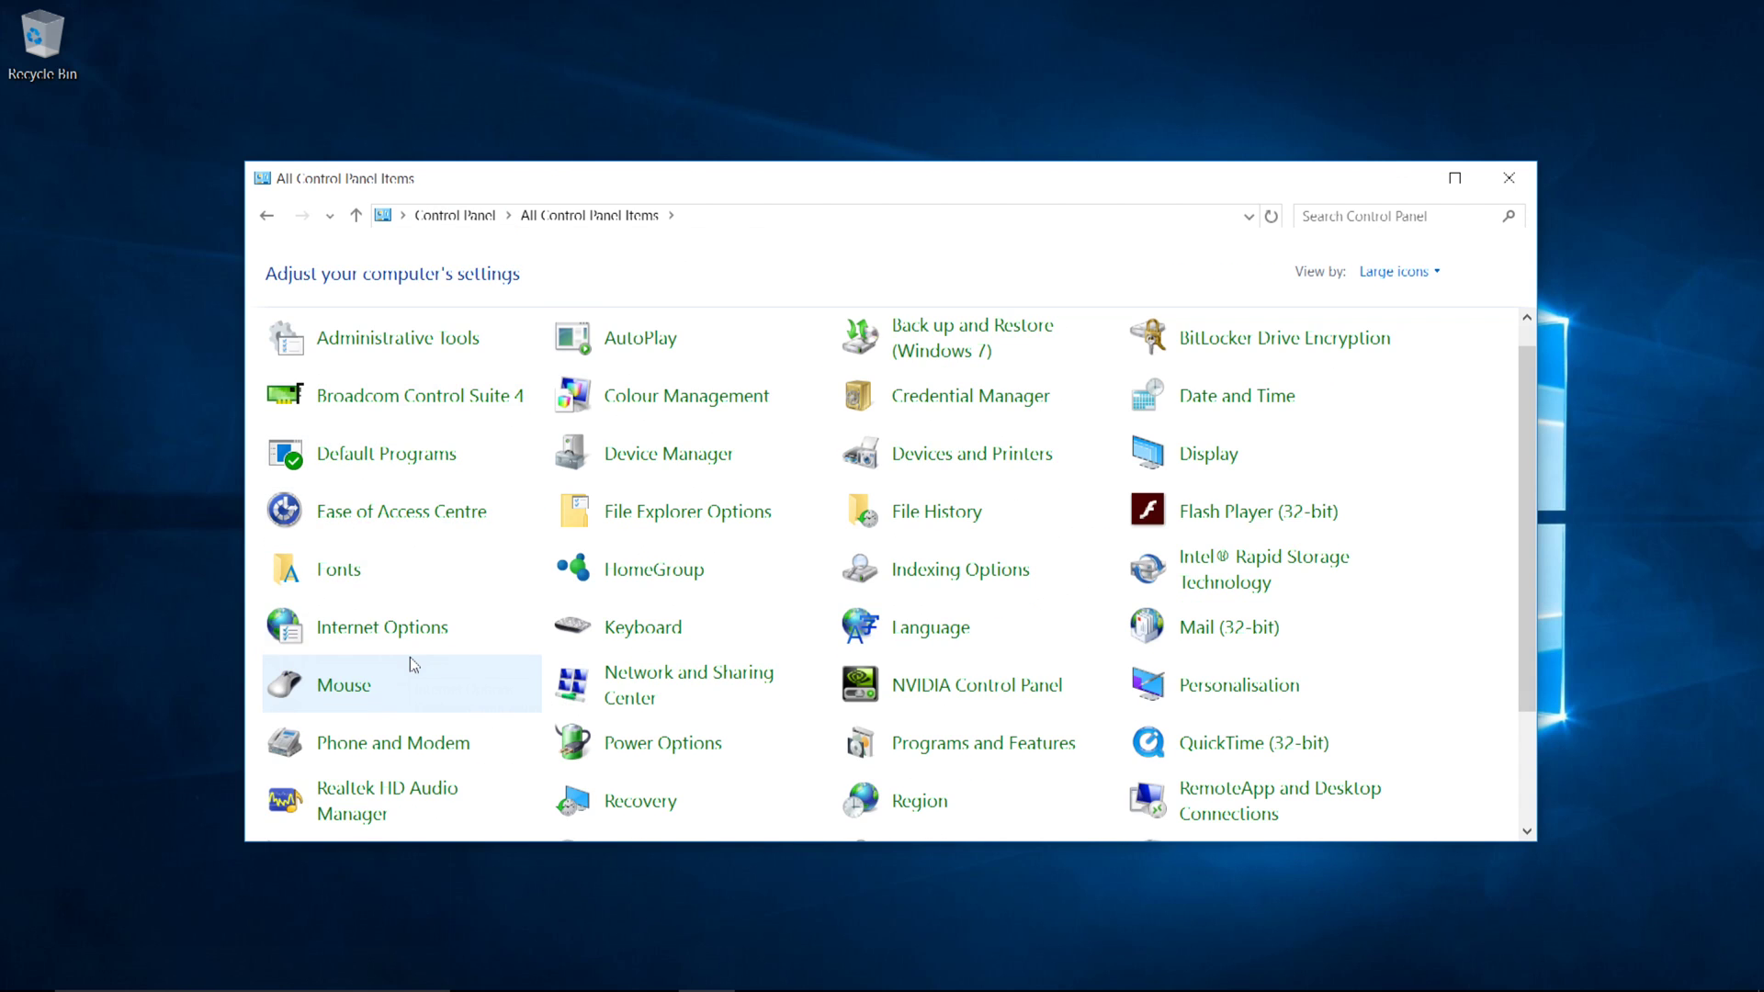
pyautogui.scroll(1, 409, 658)
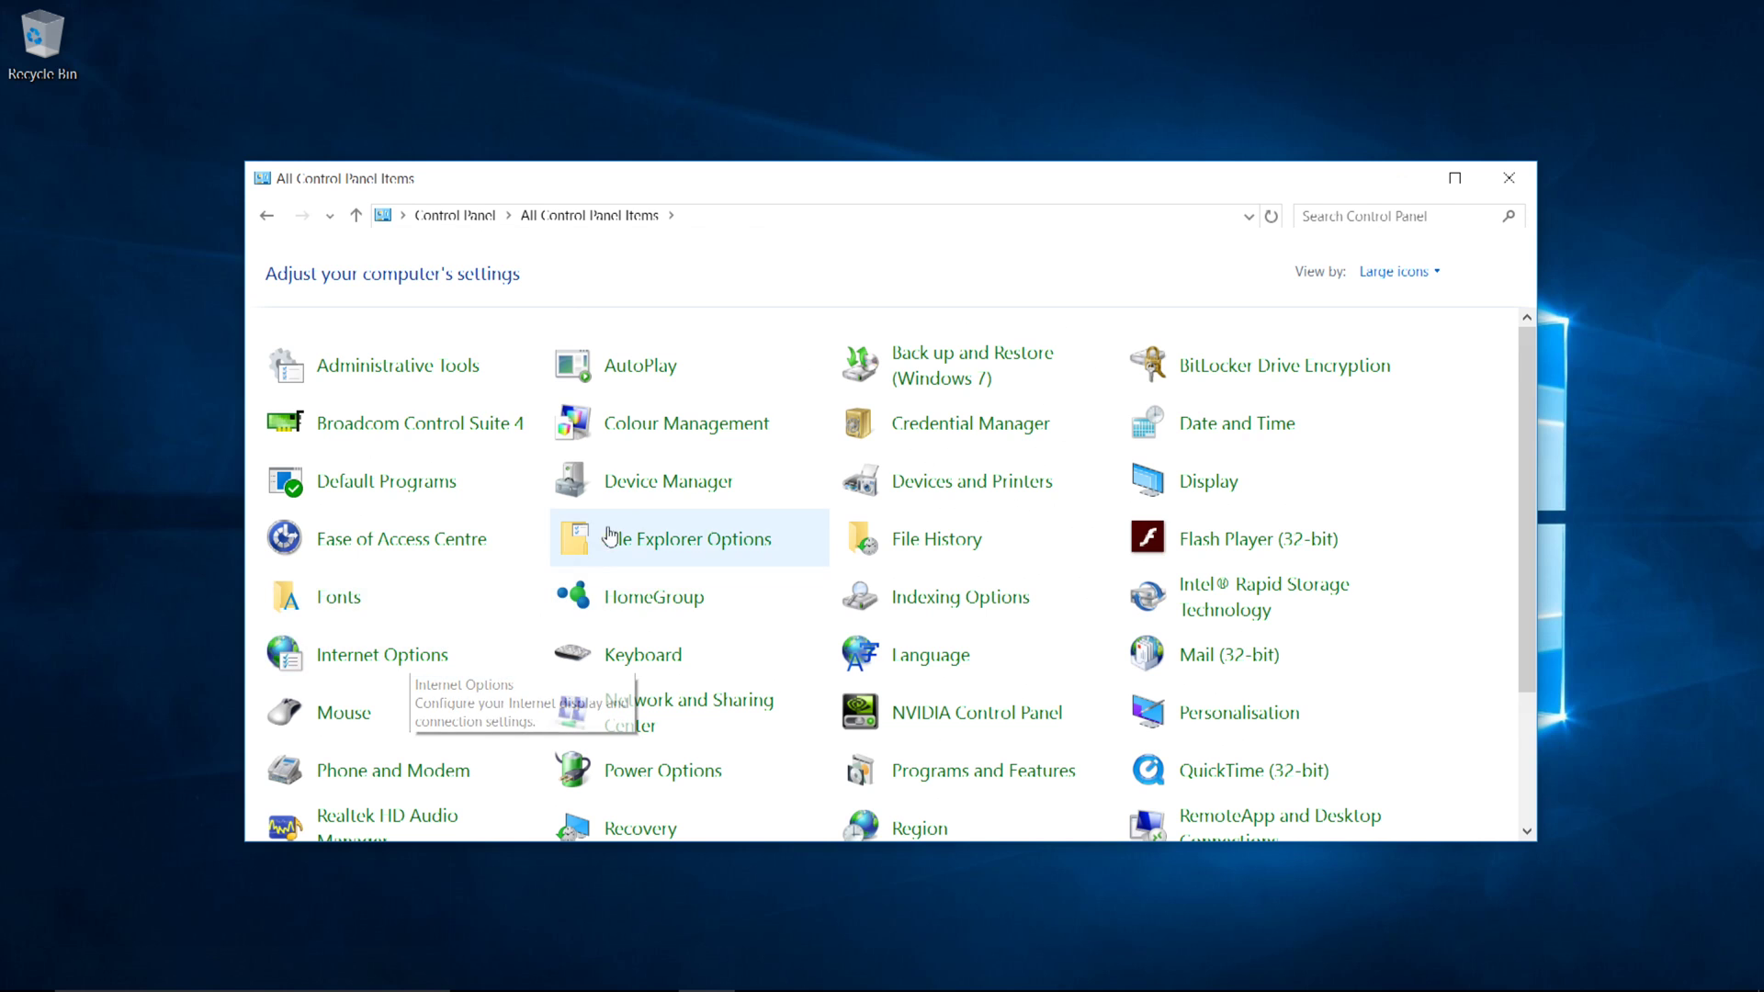
pyautogui.click(660, 487)
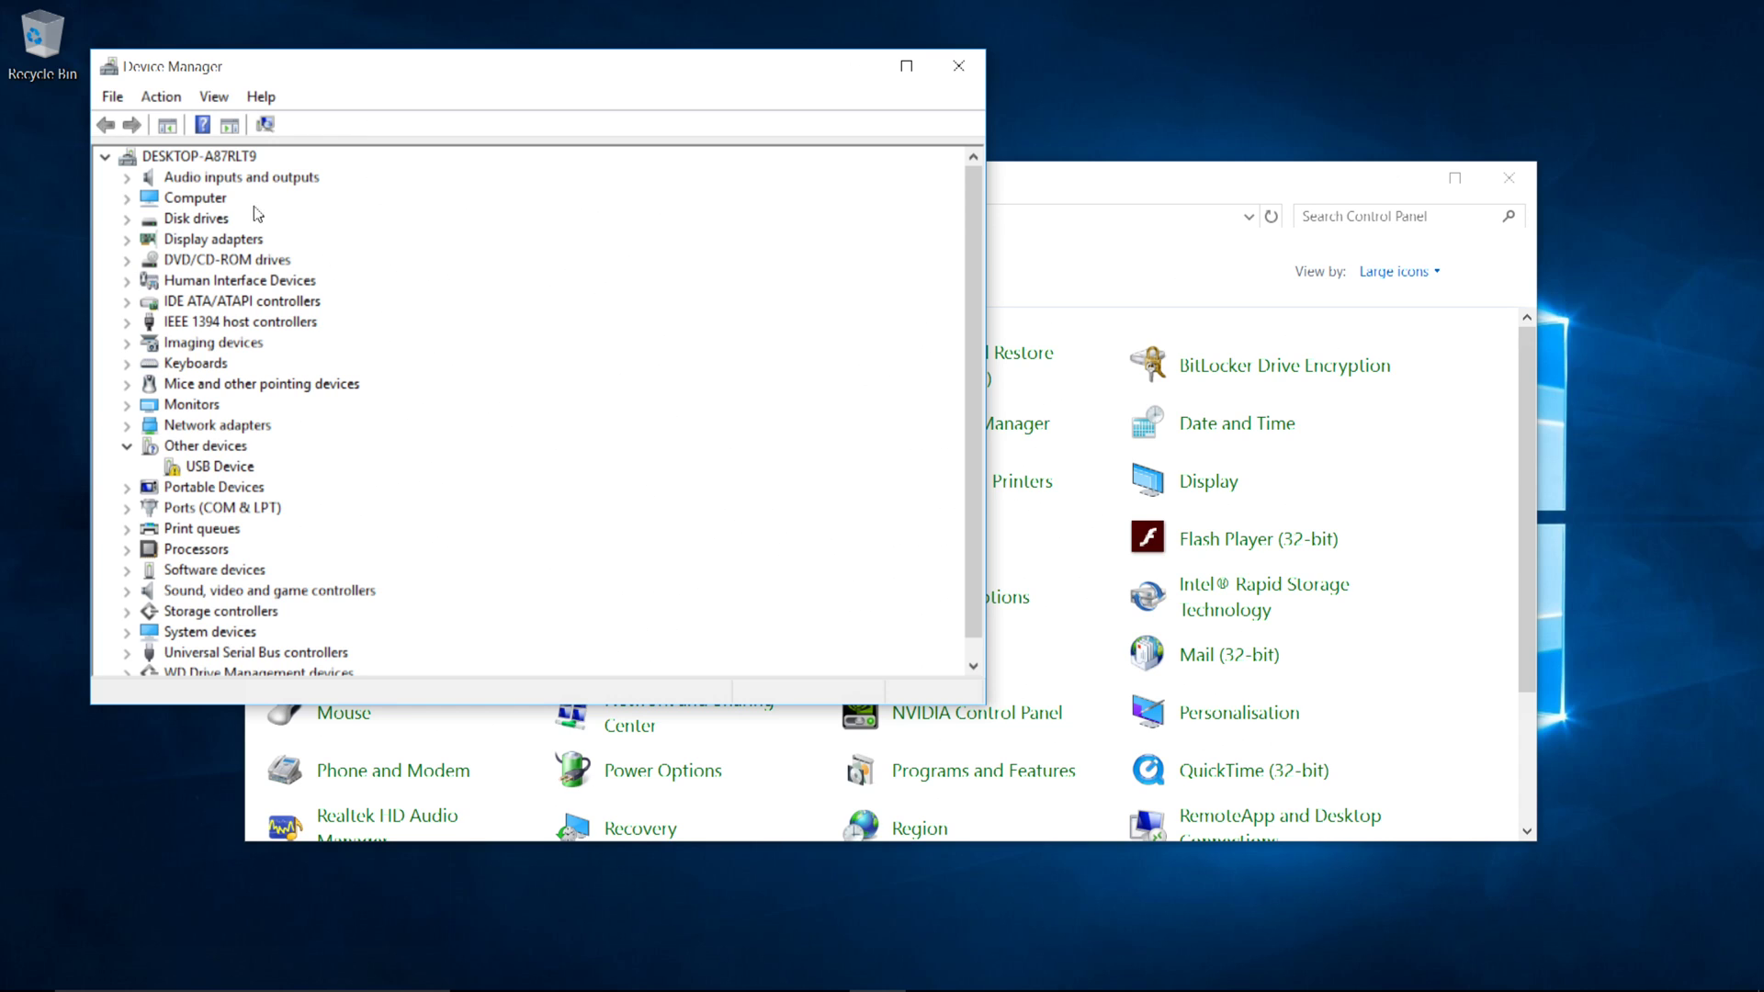
pyautogui.click(207, 467)
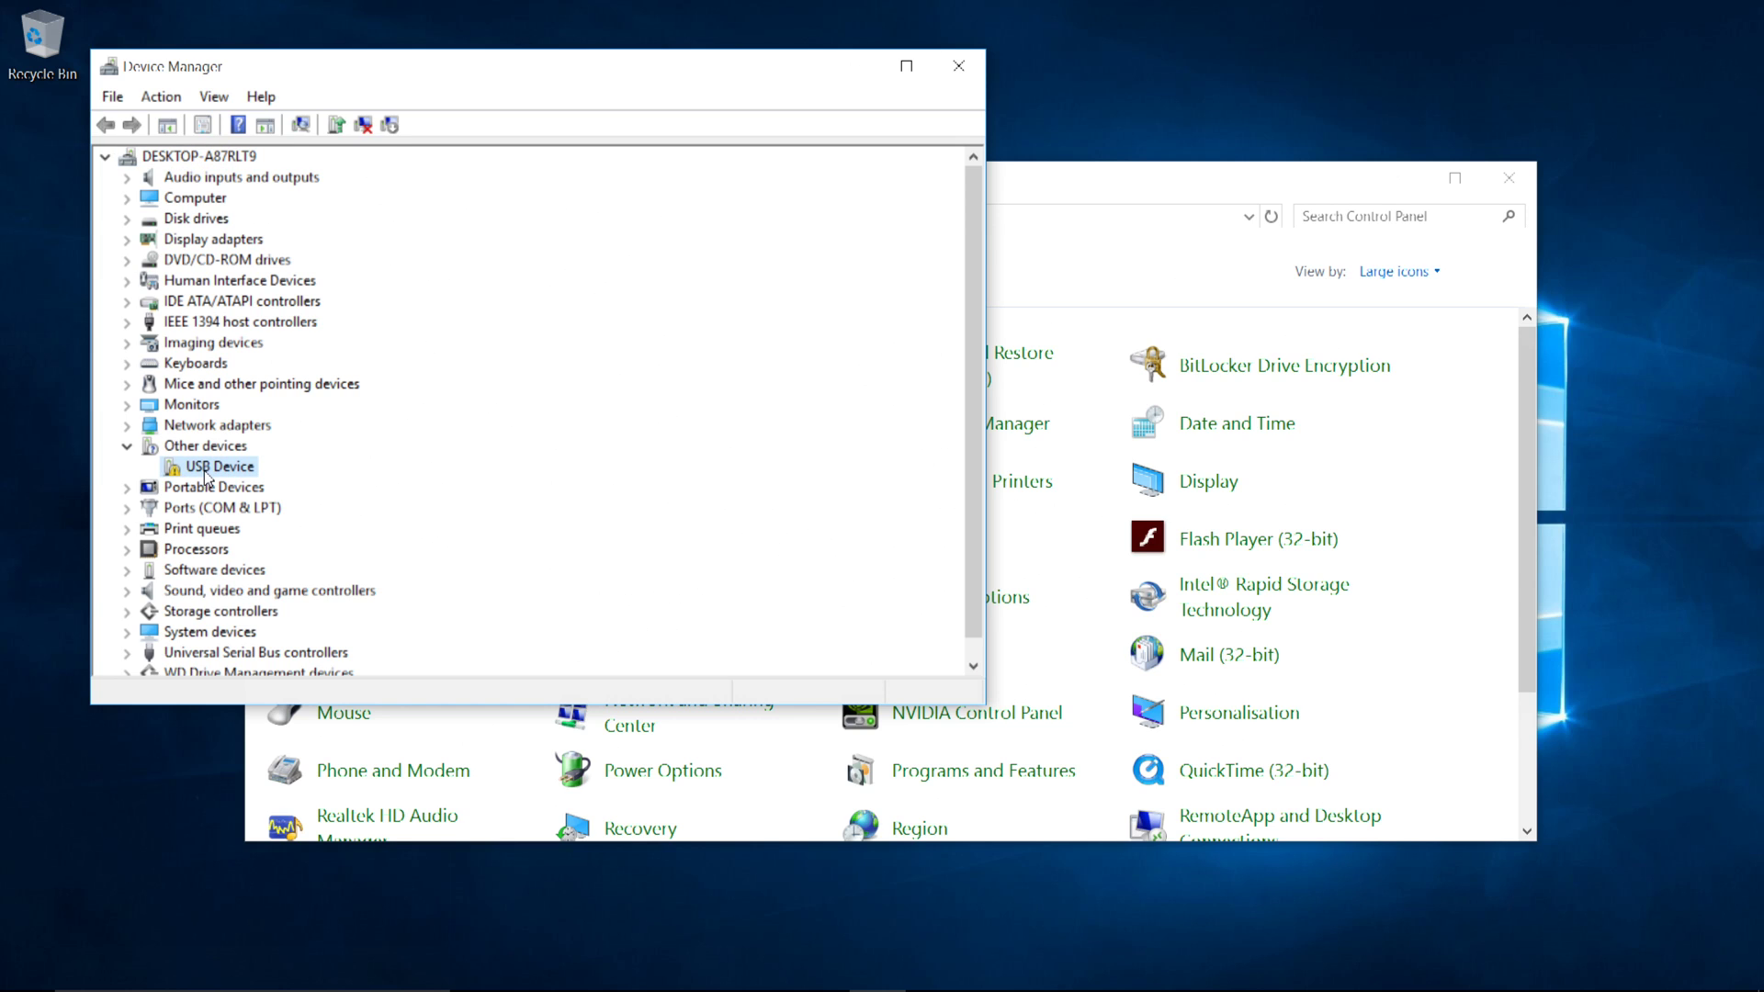
pyautogui.rightClick(206, 475)
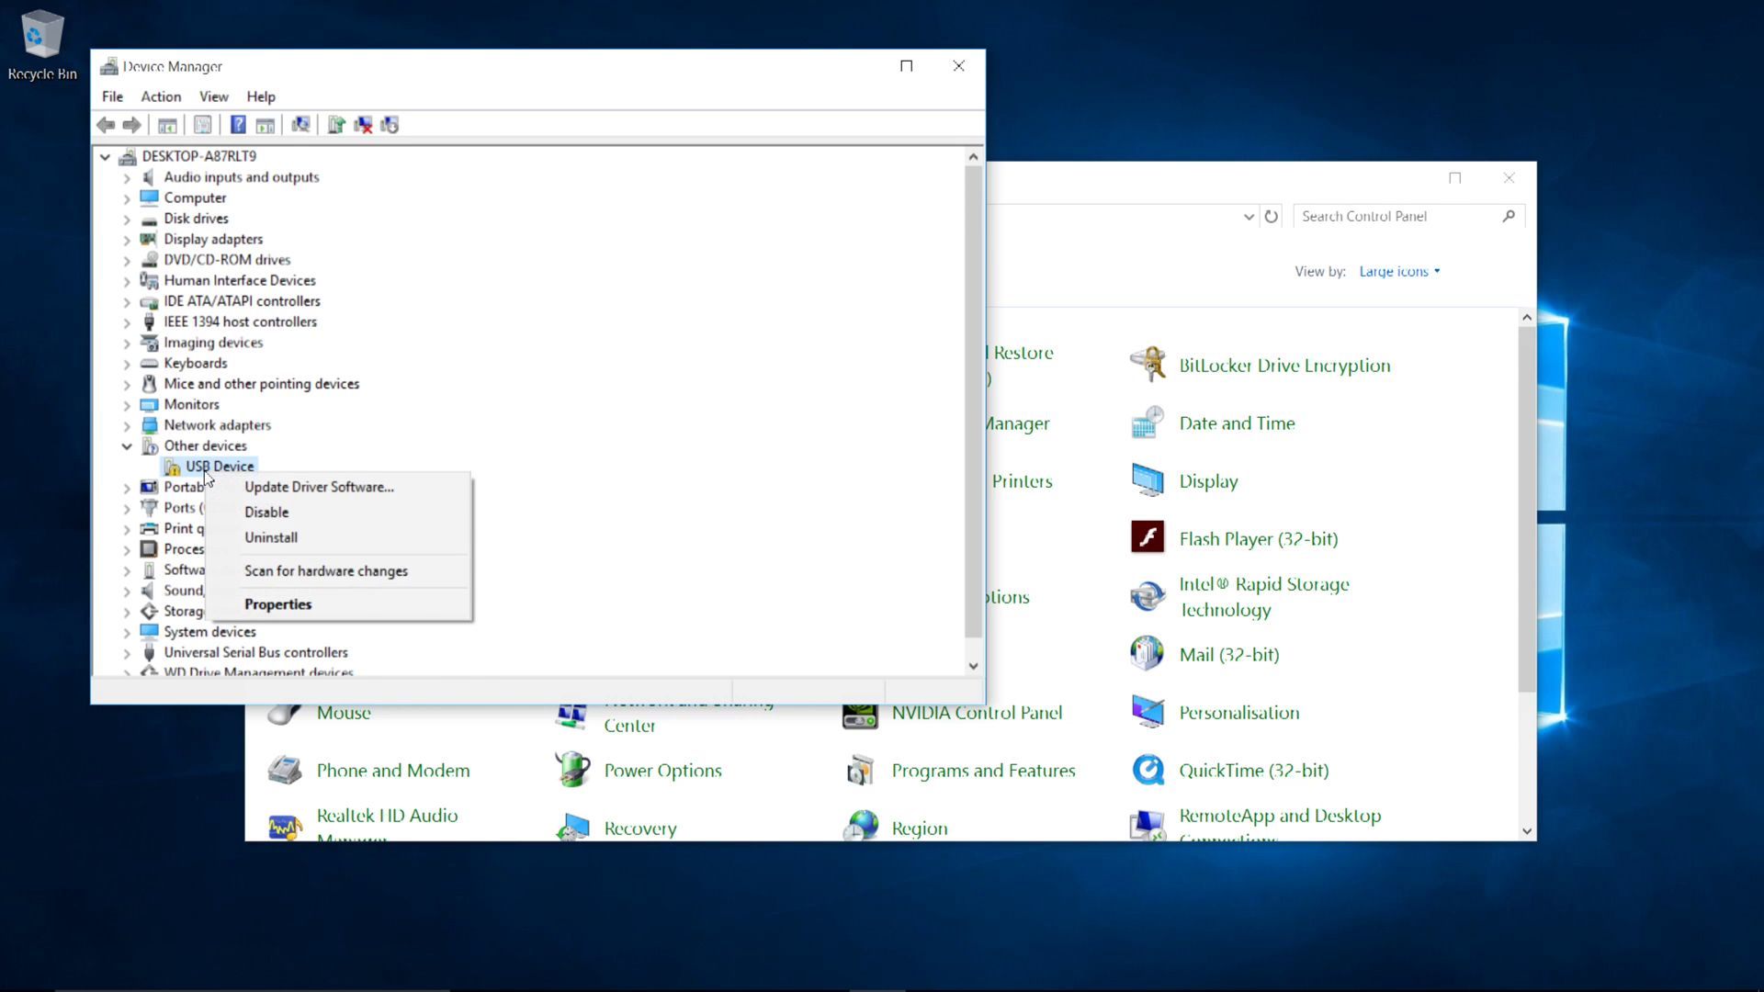
pyautogui.click(294, 605)
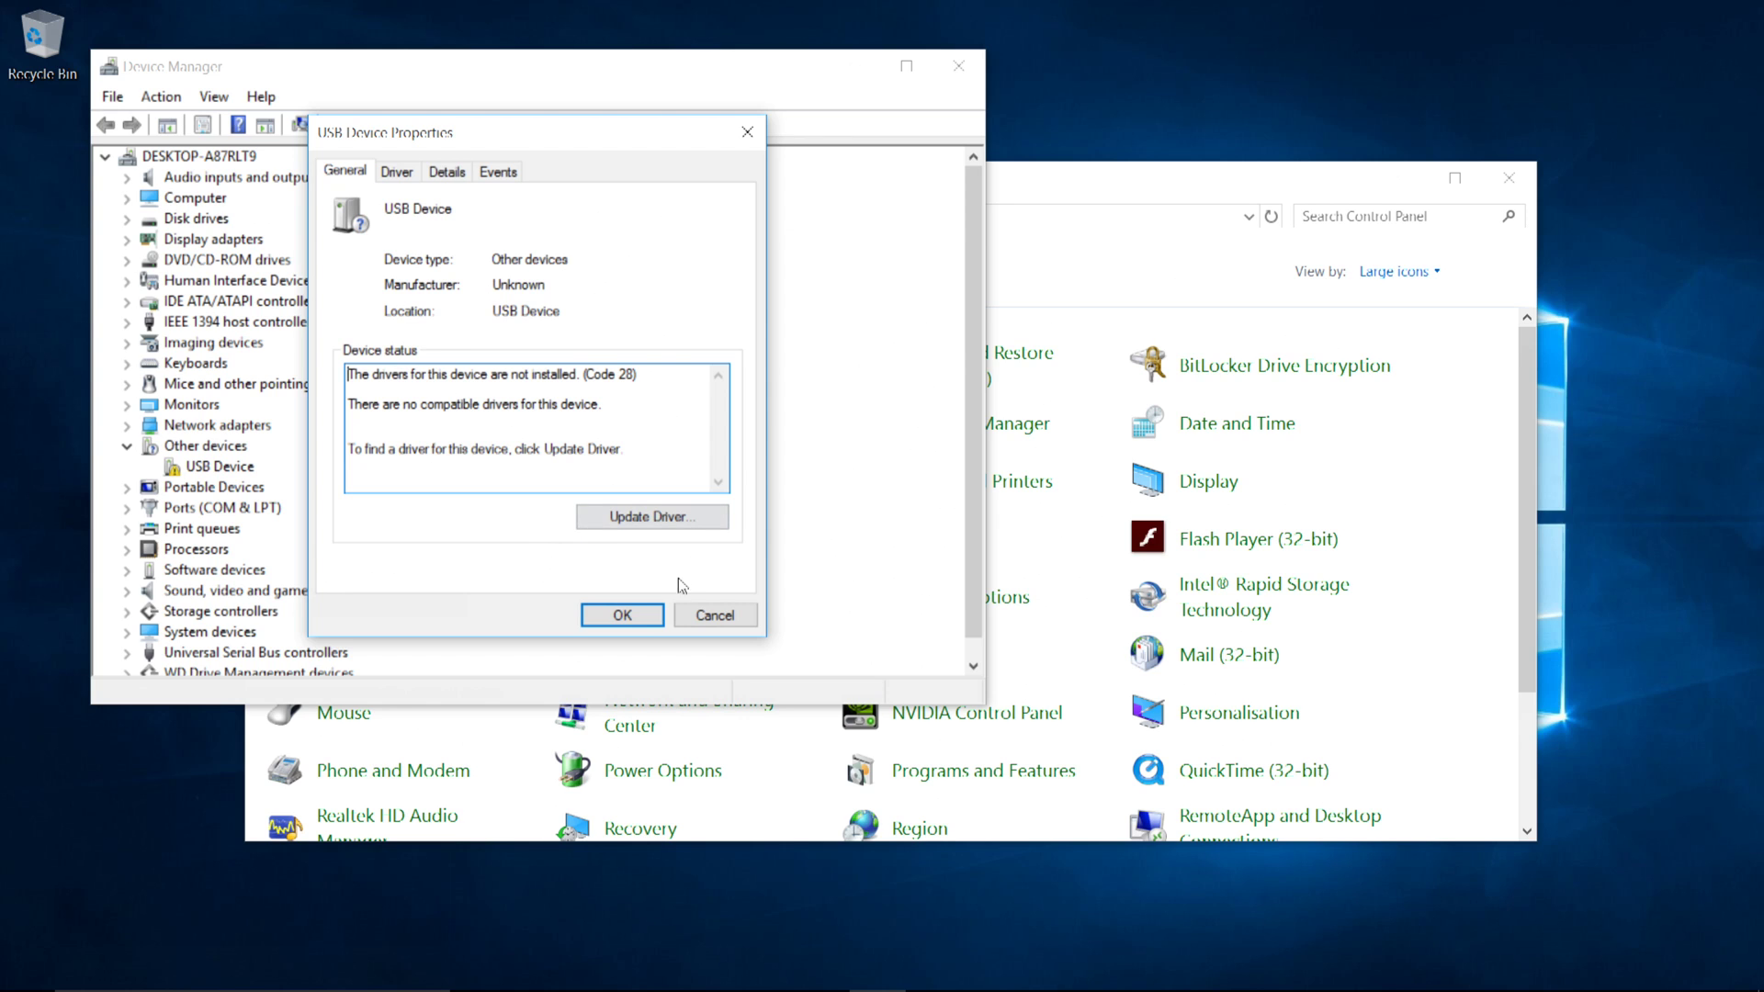
pyautogui.click(716, 614)
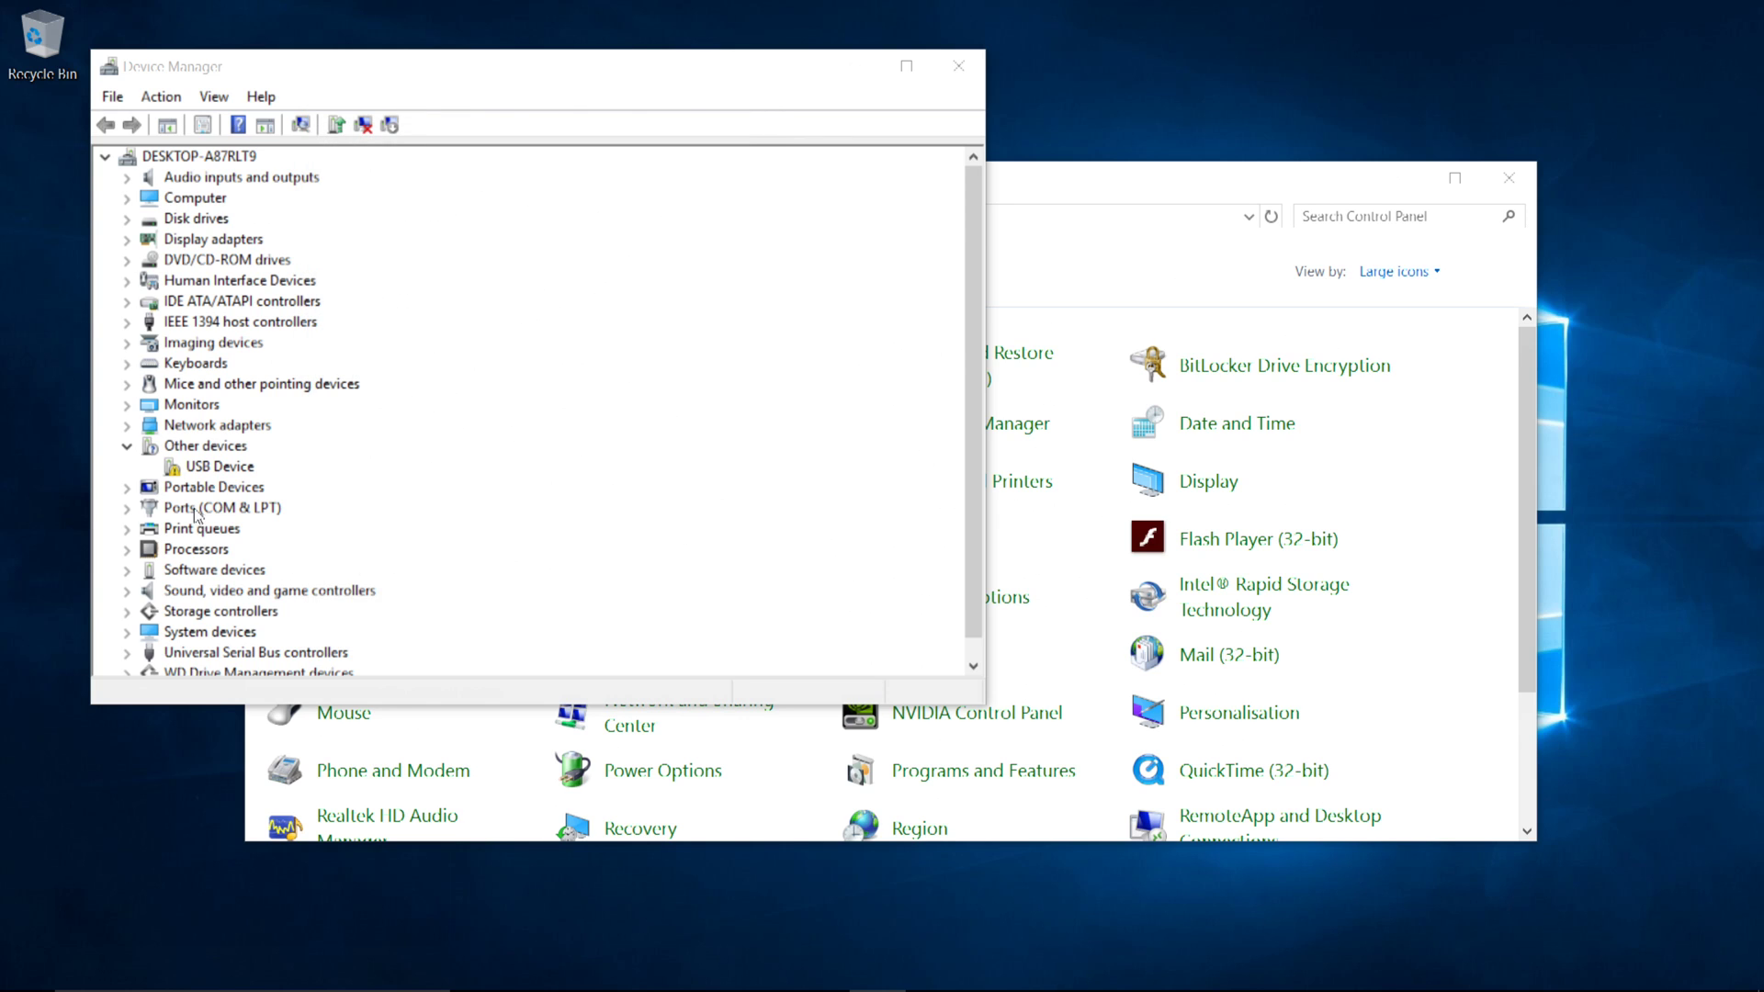
# - Start a manual driver update for USB Device using 'Let me pick from a list'
pyautogui.rightClick(204, 469)
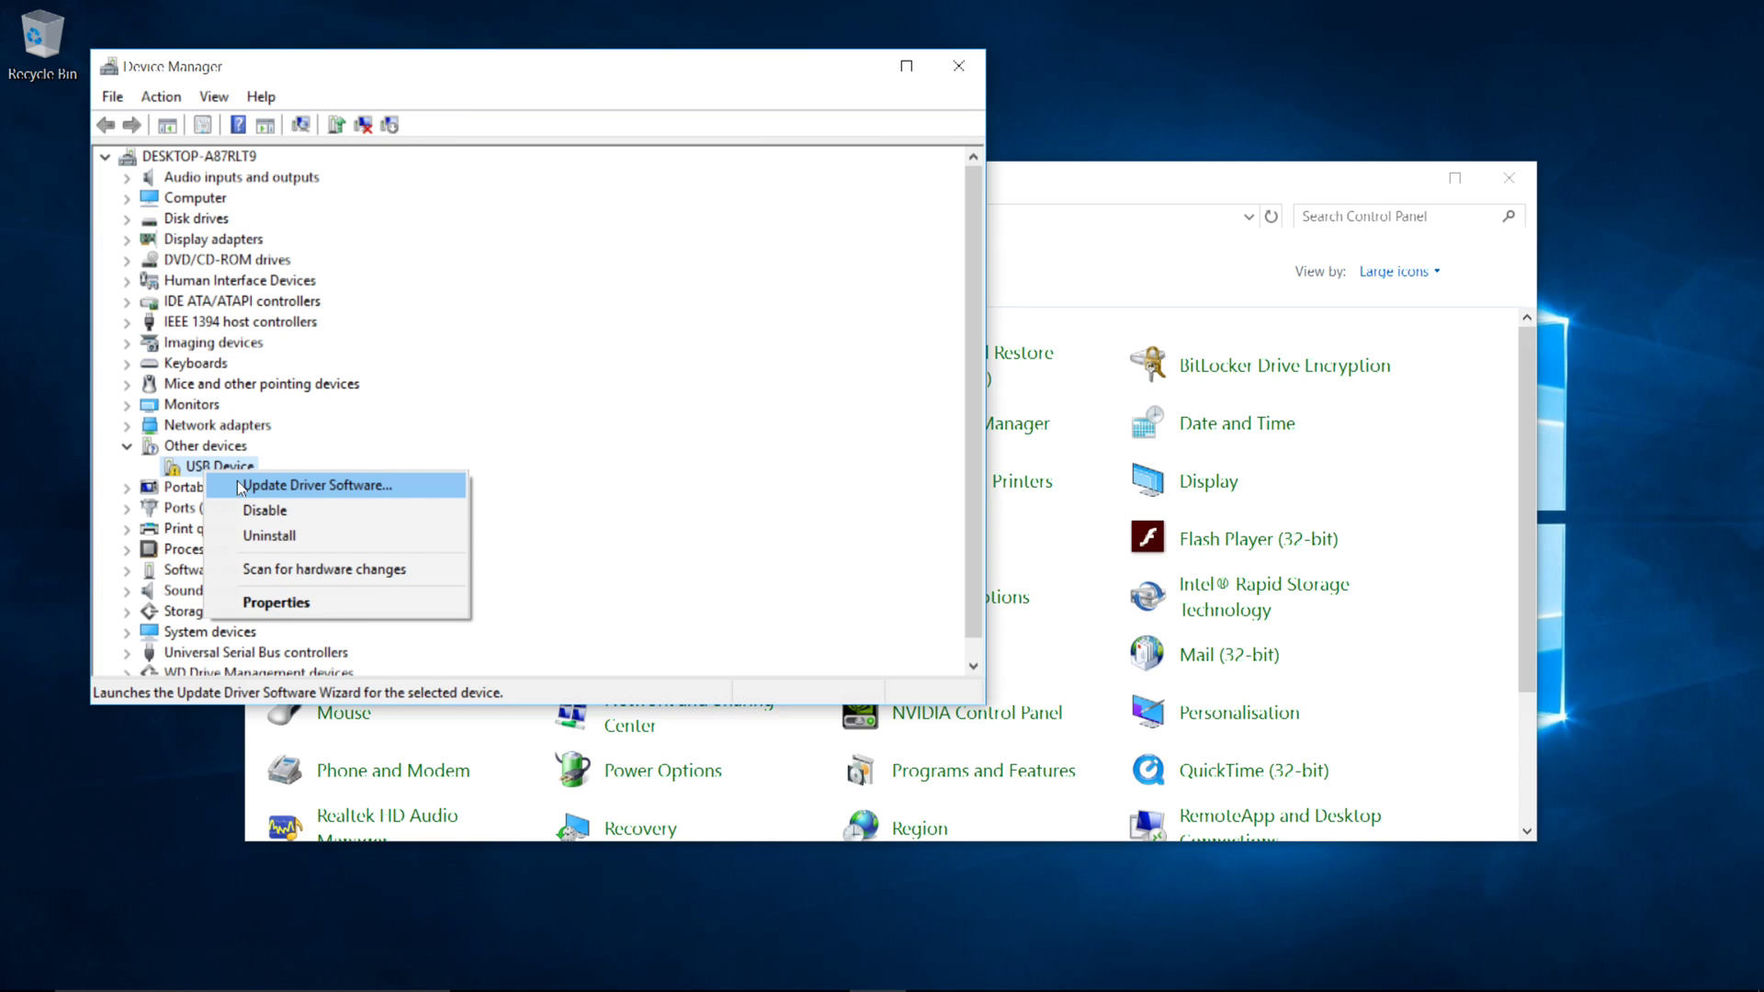
pyautogui.click(251, 486)
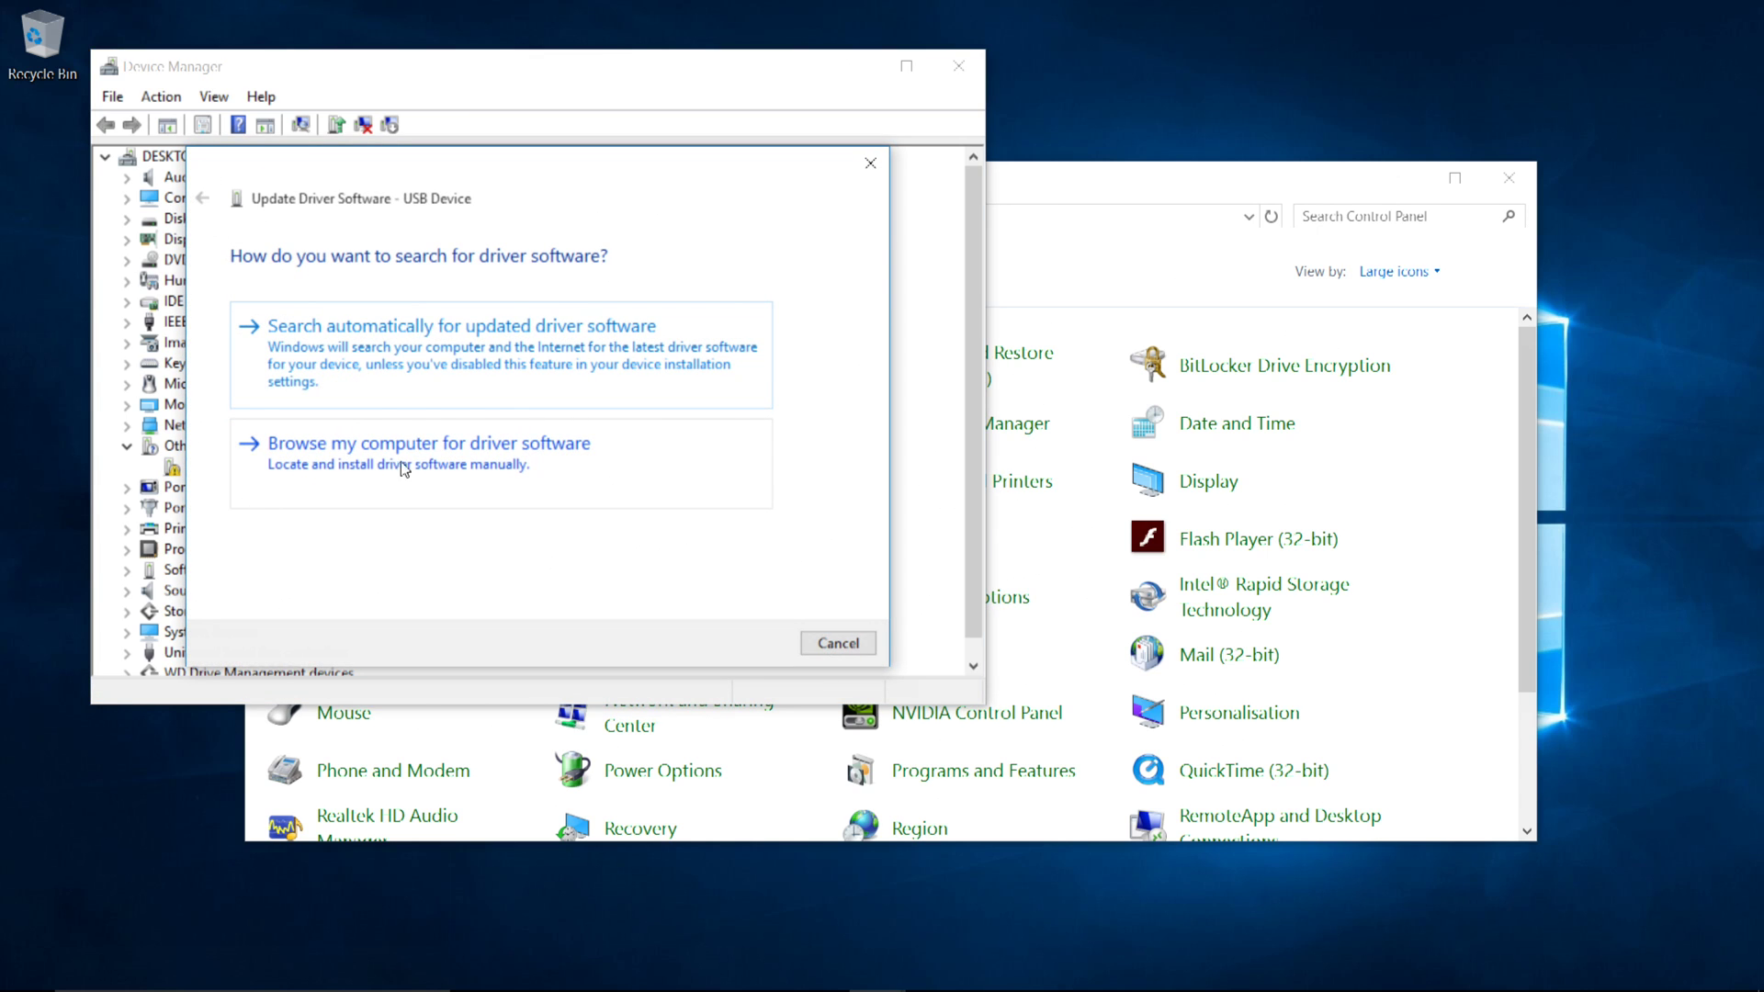
pyautogui.click(426, 460)
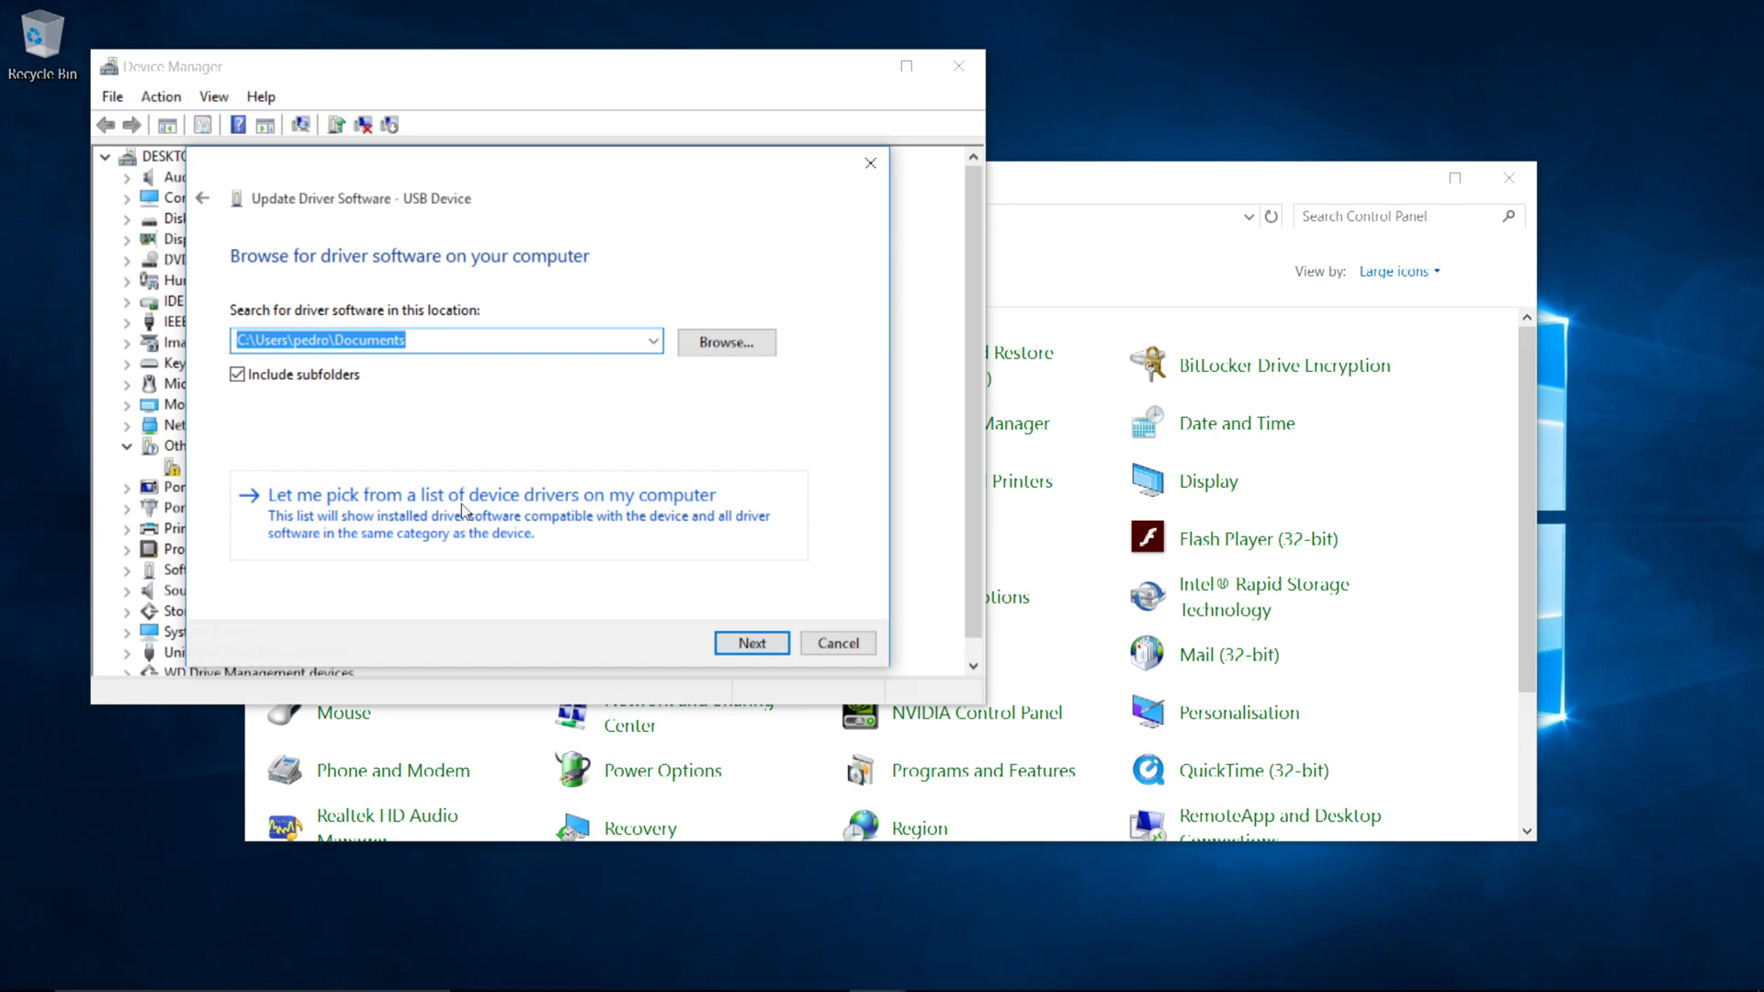
pyautogui.click(461, 503)
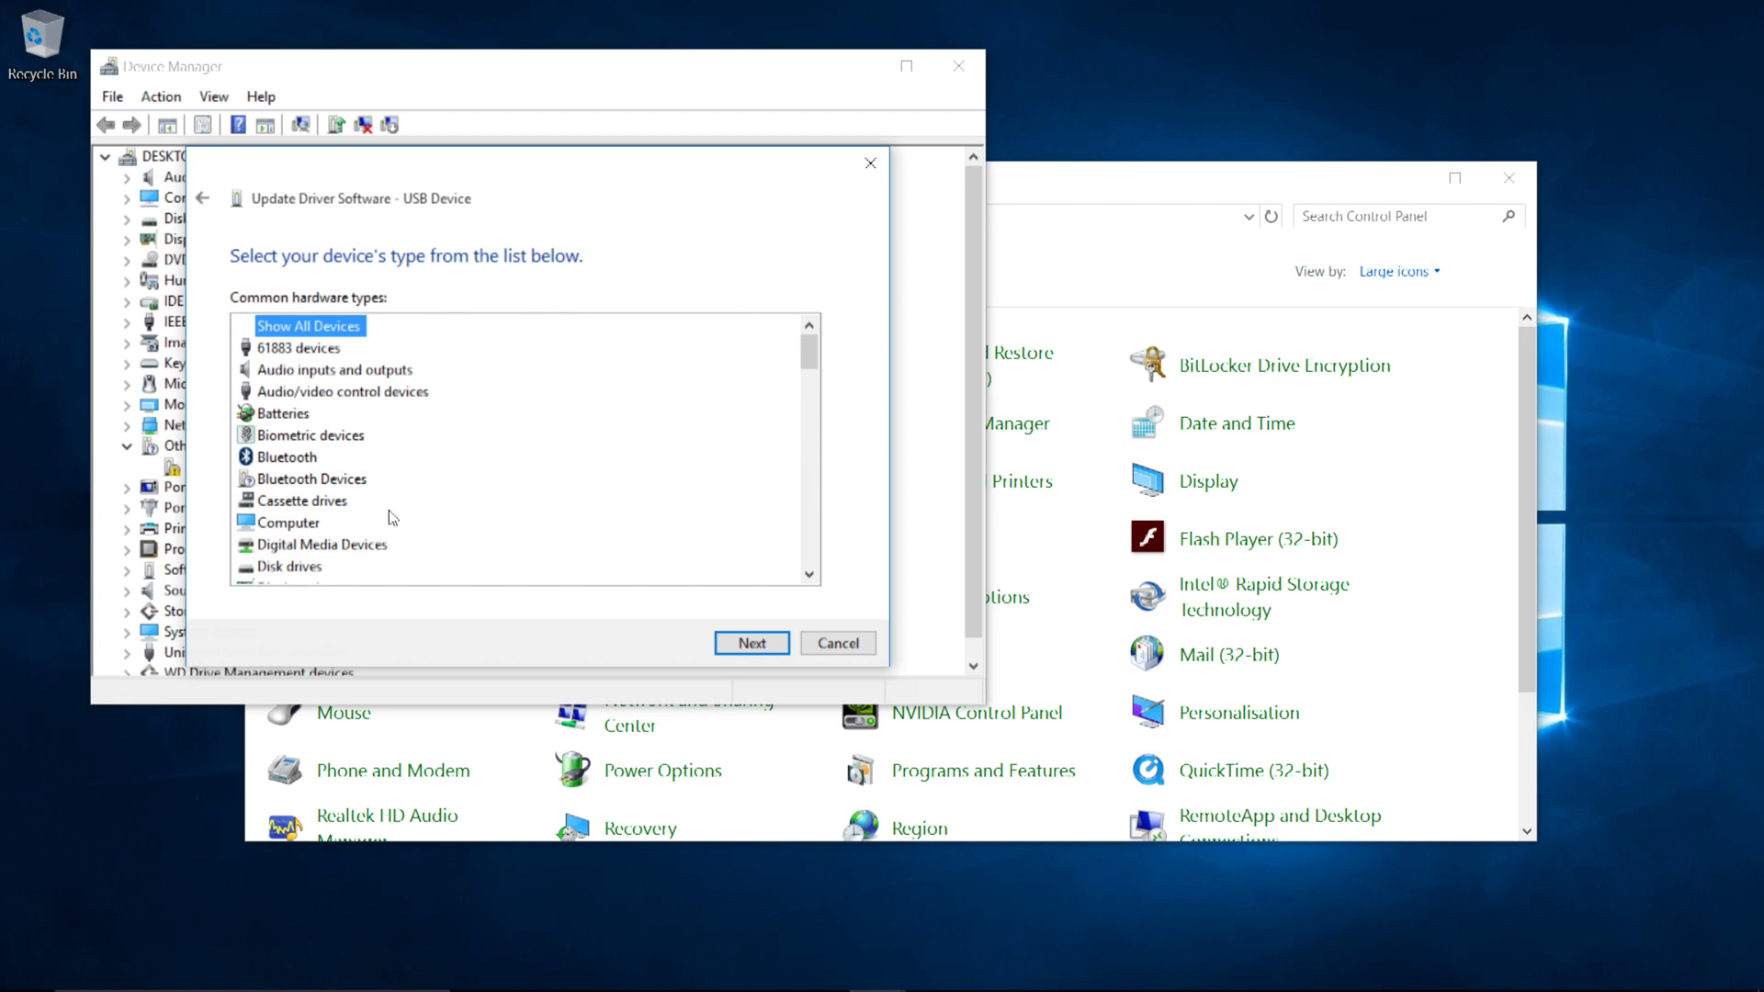
# - Select Xbox 360 Peripherals as the USB Device's hardware type
pyautogui.scroll(-6, 388, 510)
pyautogui.scroll(-8, 389, 519)
pyautogui.scroll(-6, 389, 519)
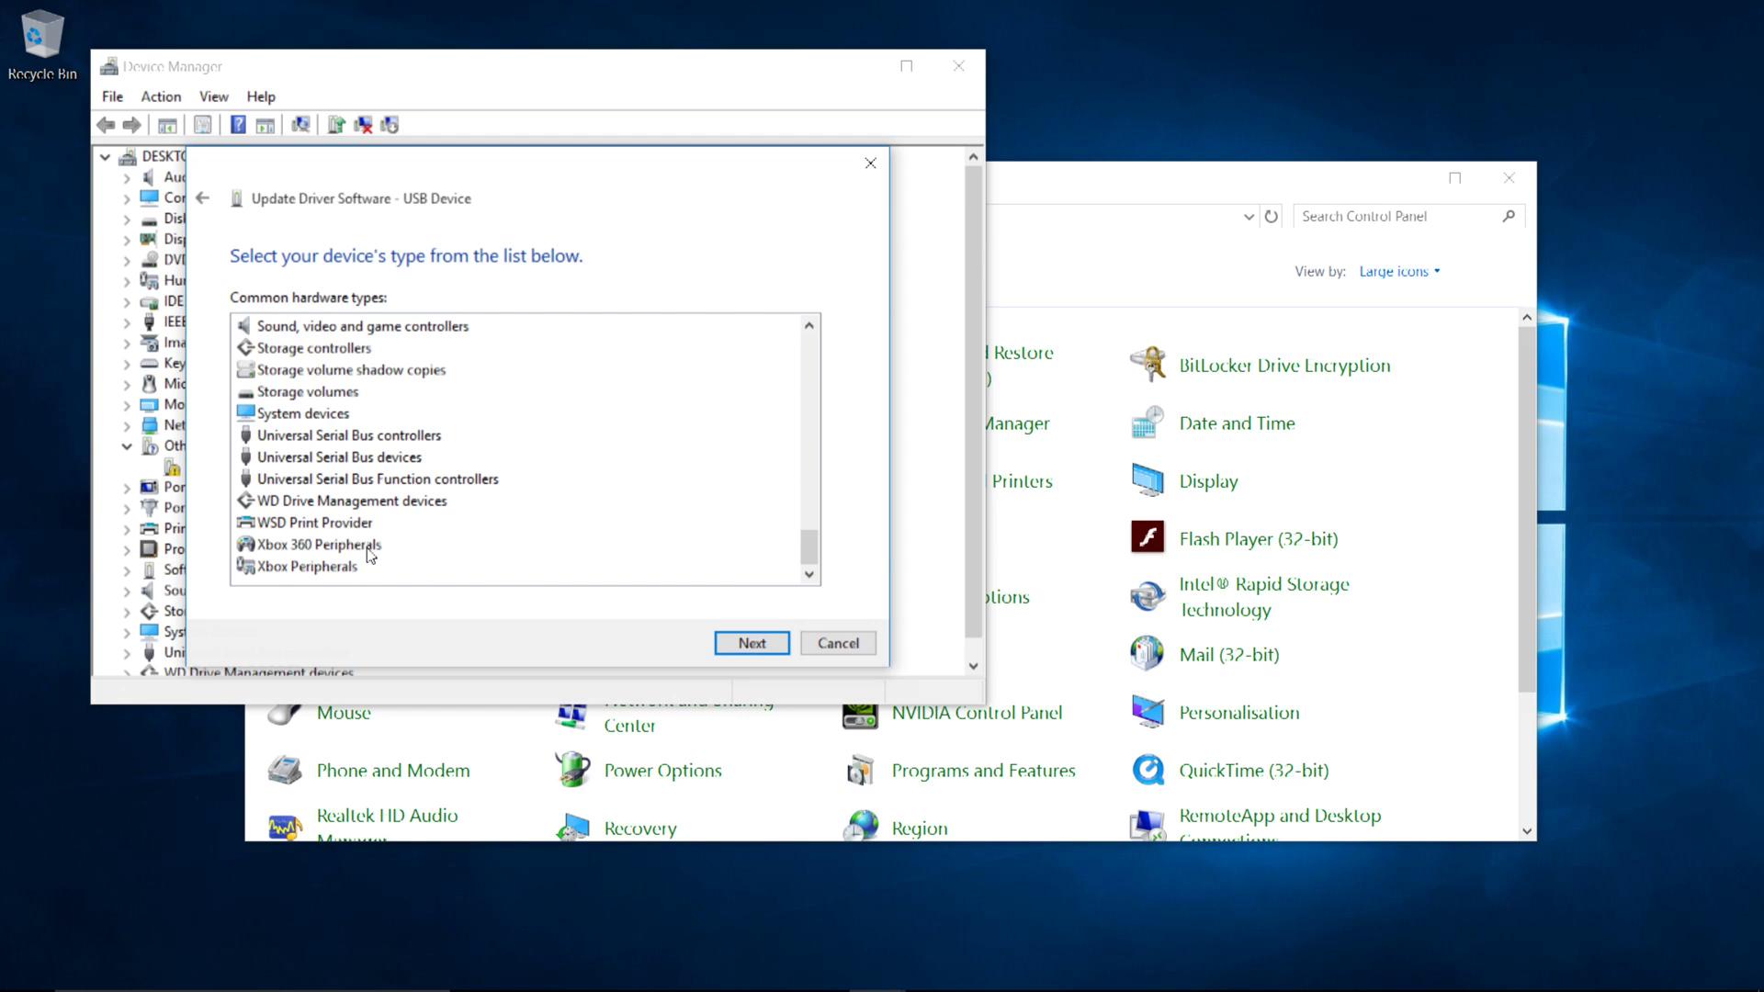
pyautogui.click(370, 550)
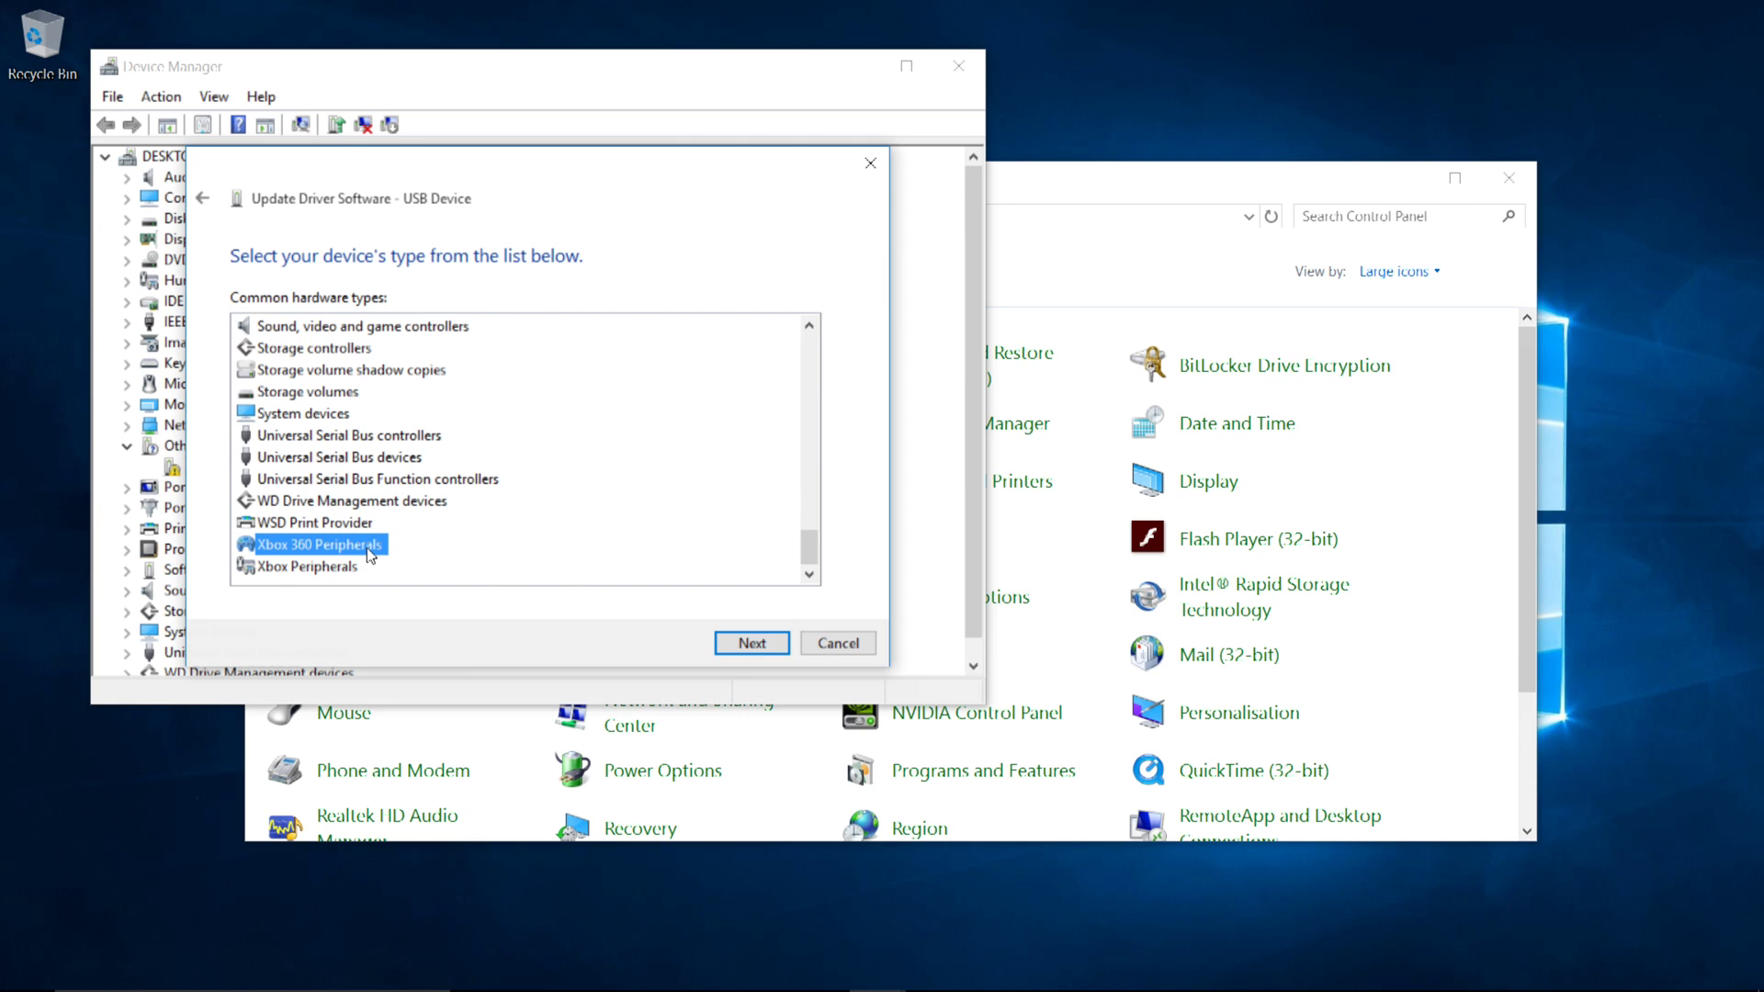
# - Install the Xbox 360 Wireless Controller via Play & Charge Kit driver, accepting the compatibility warning
pyautogui.click(736, 640)
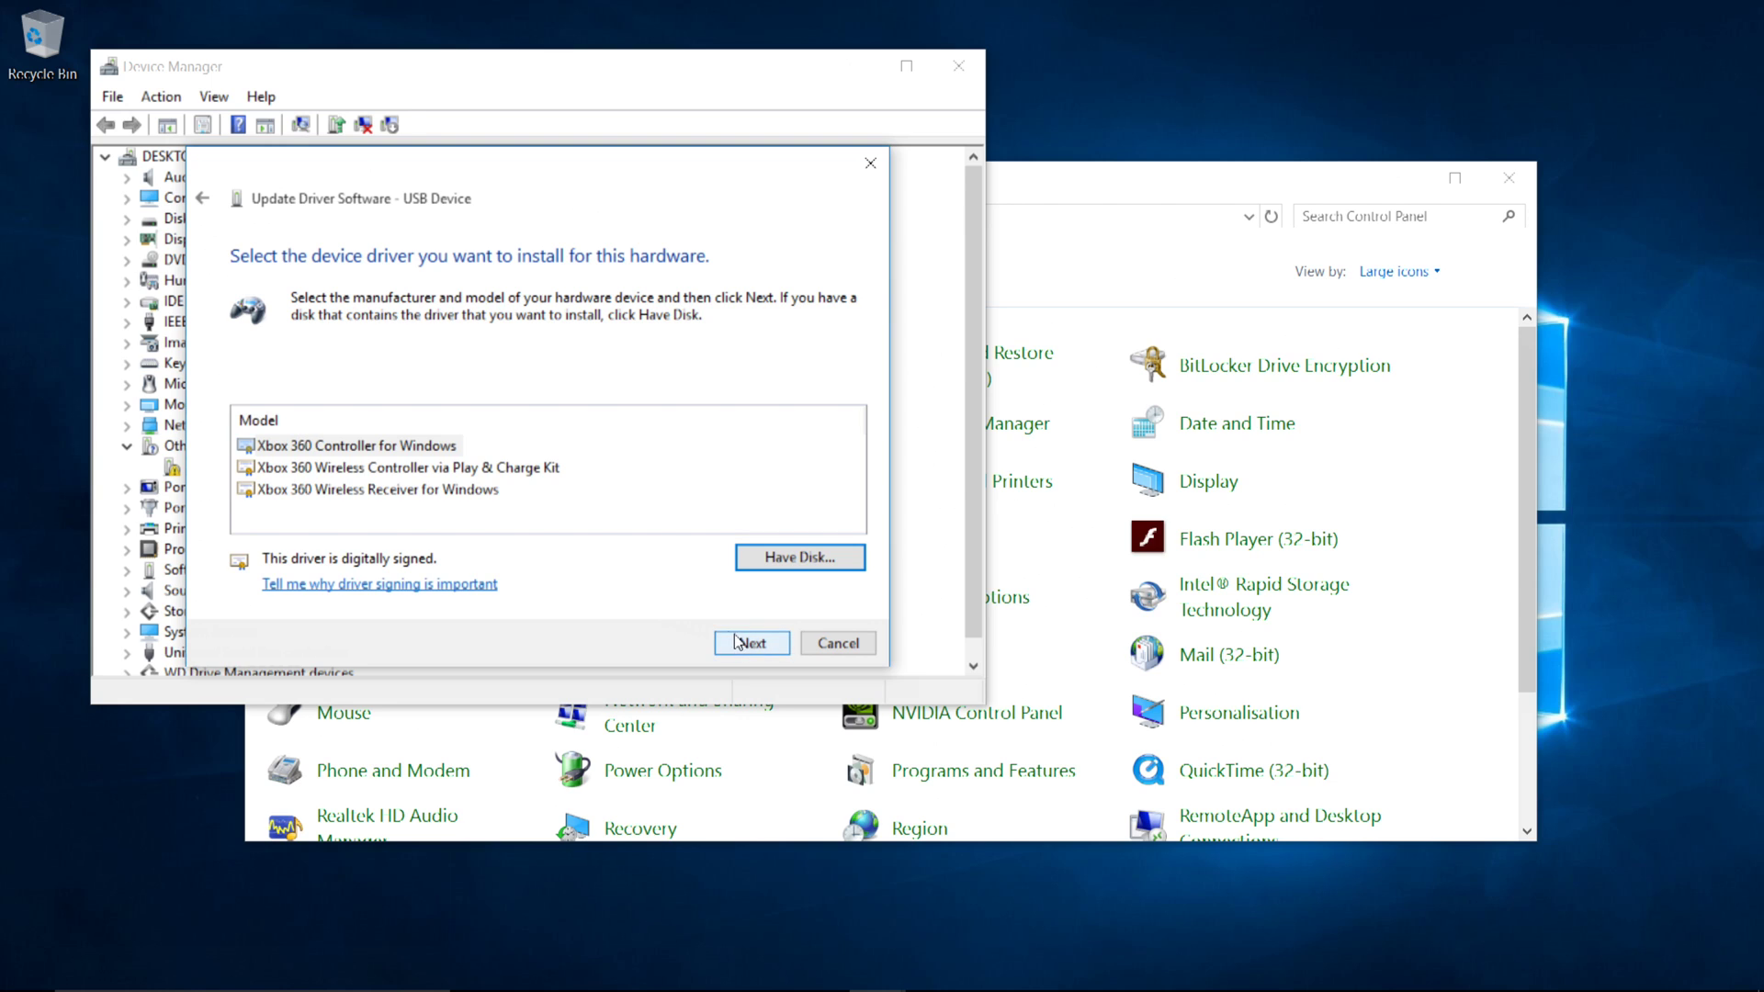
pyautogui.click(399, 473)
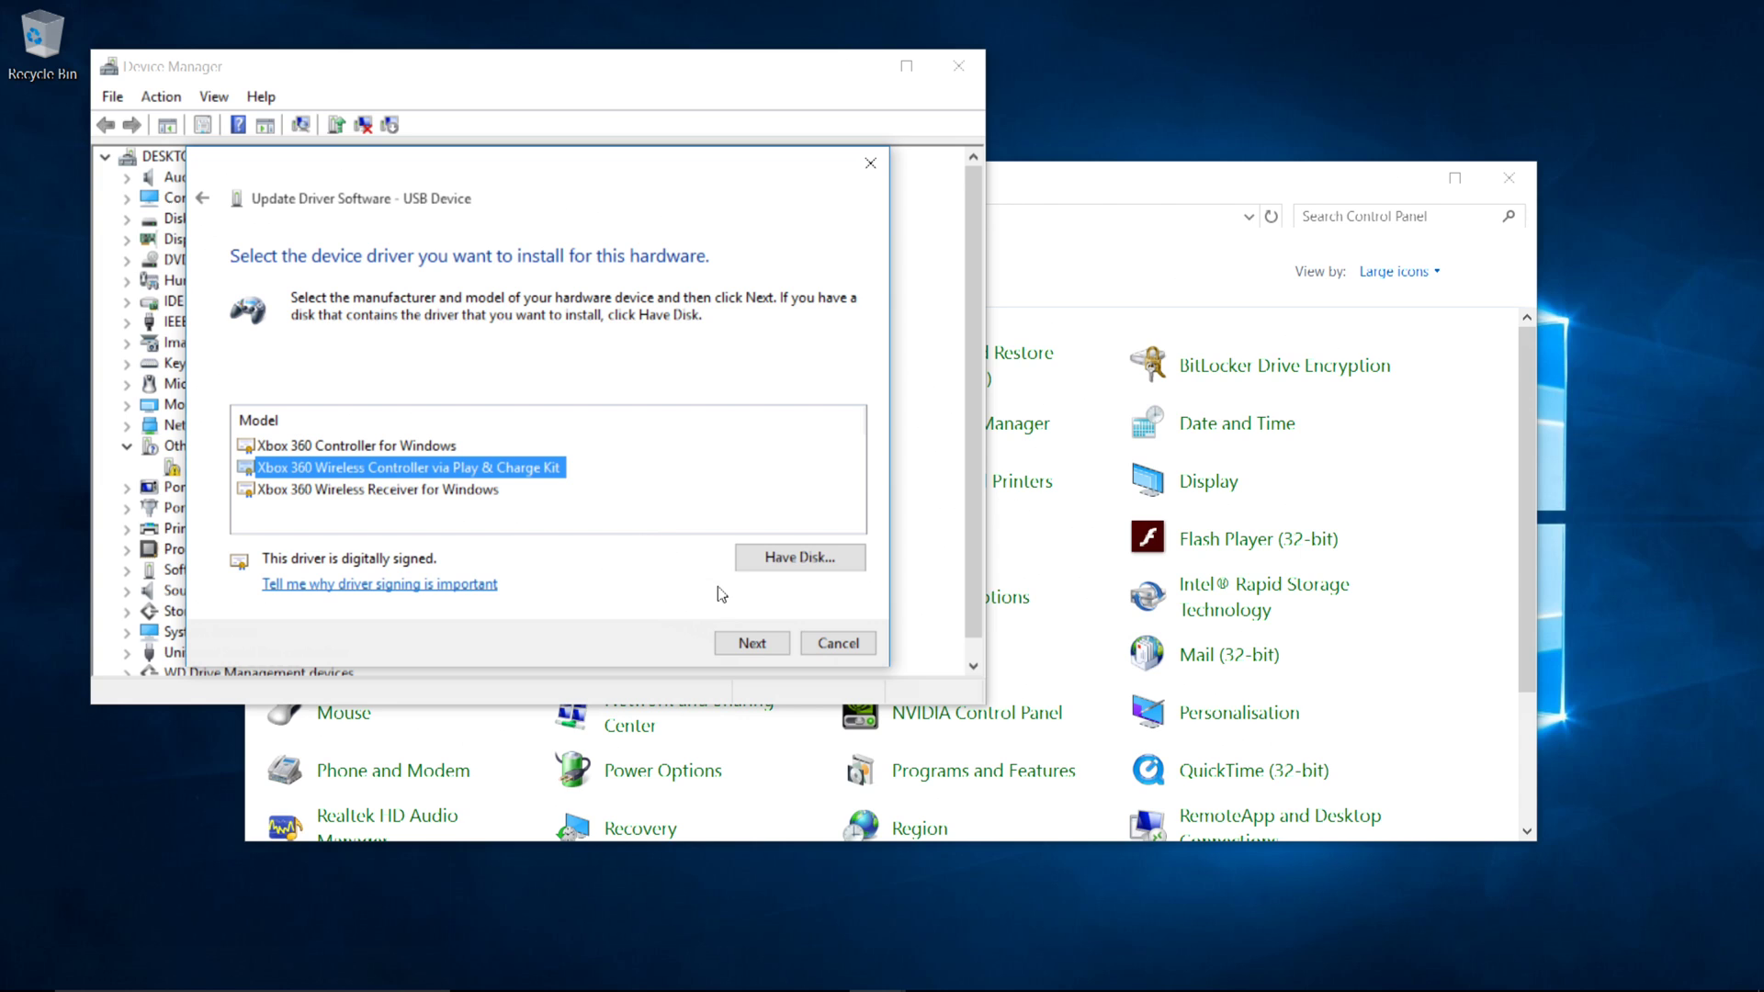
pyautogui.click(754, 642)
pyautogui.click(974, 619)
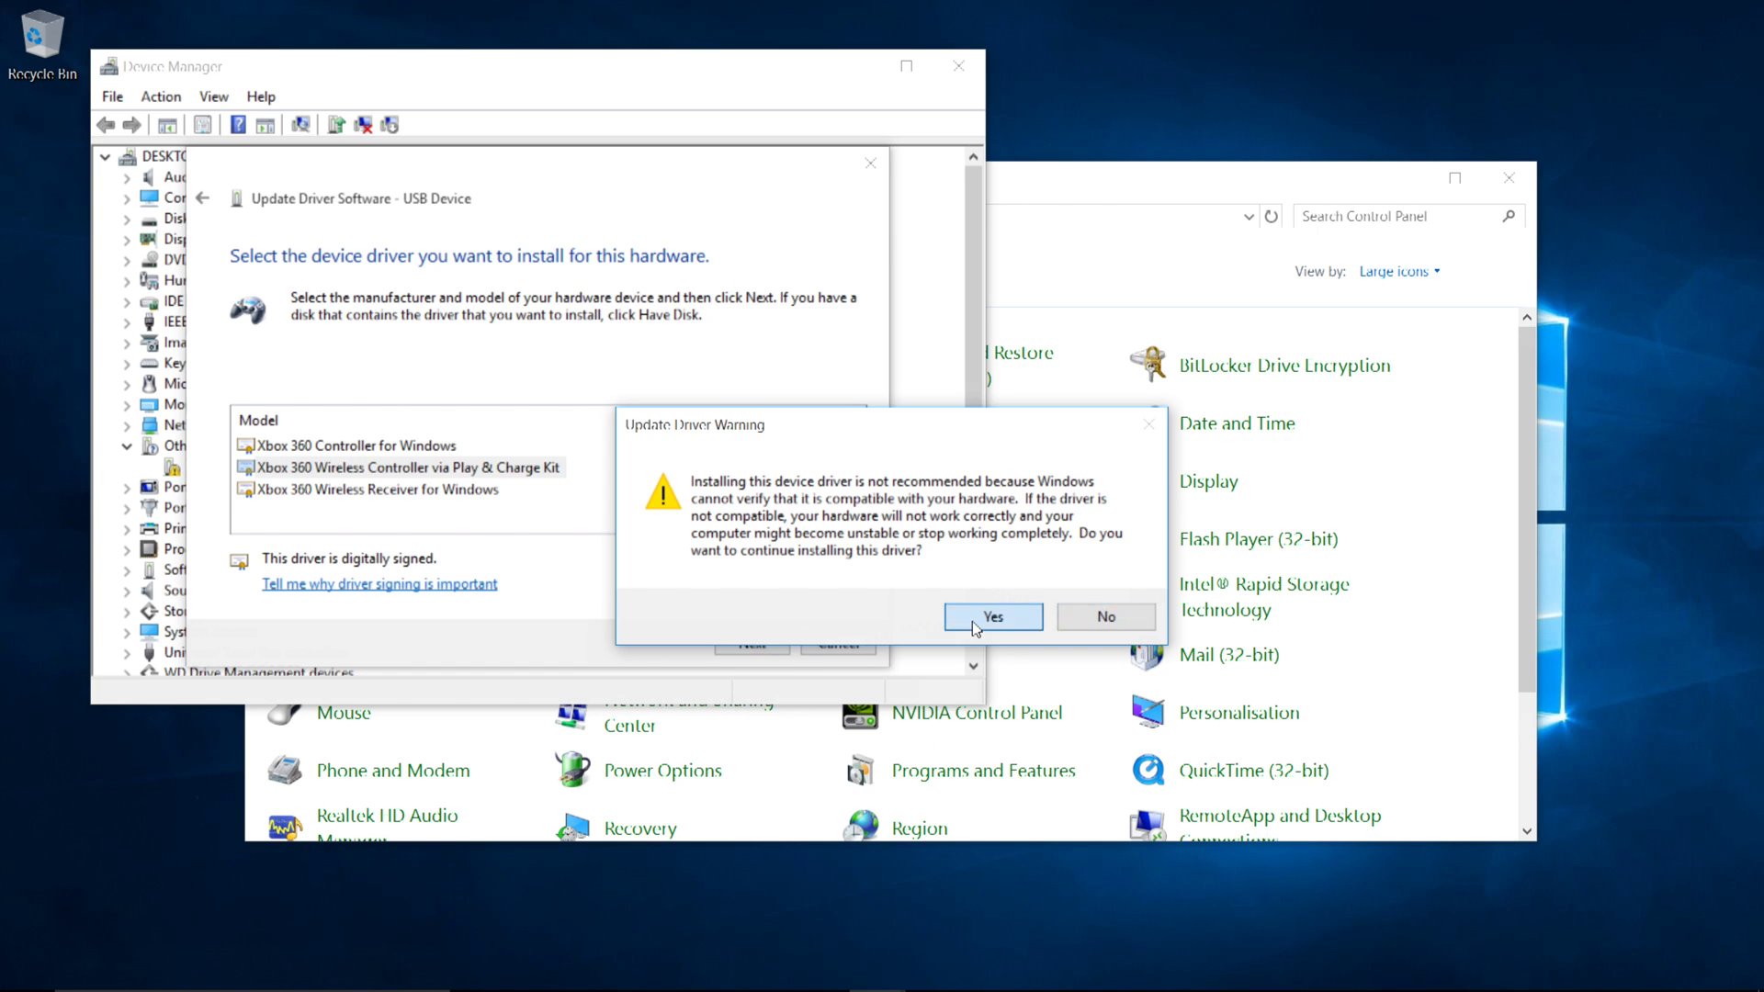
pyautogui.click(838, 643)
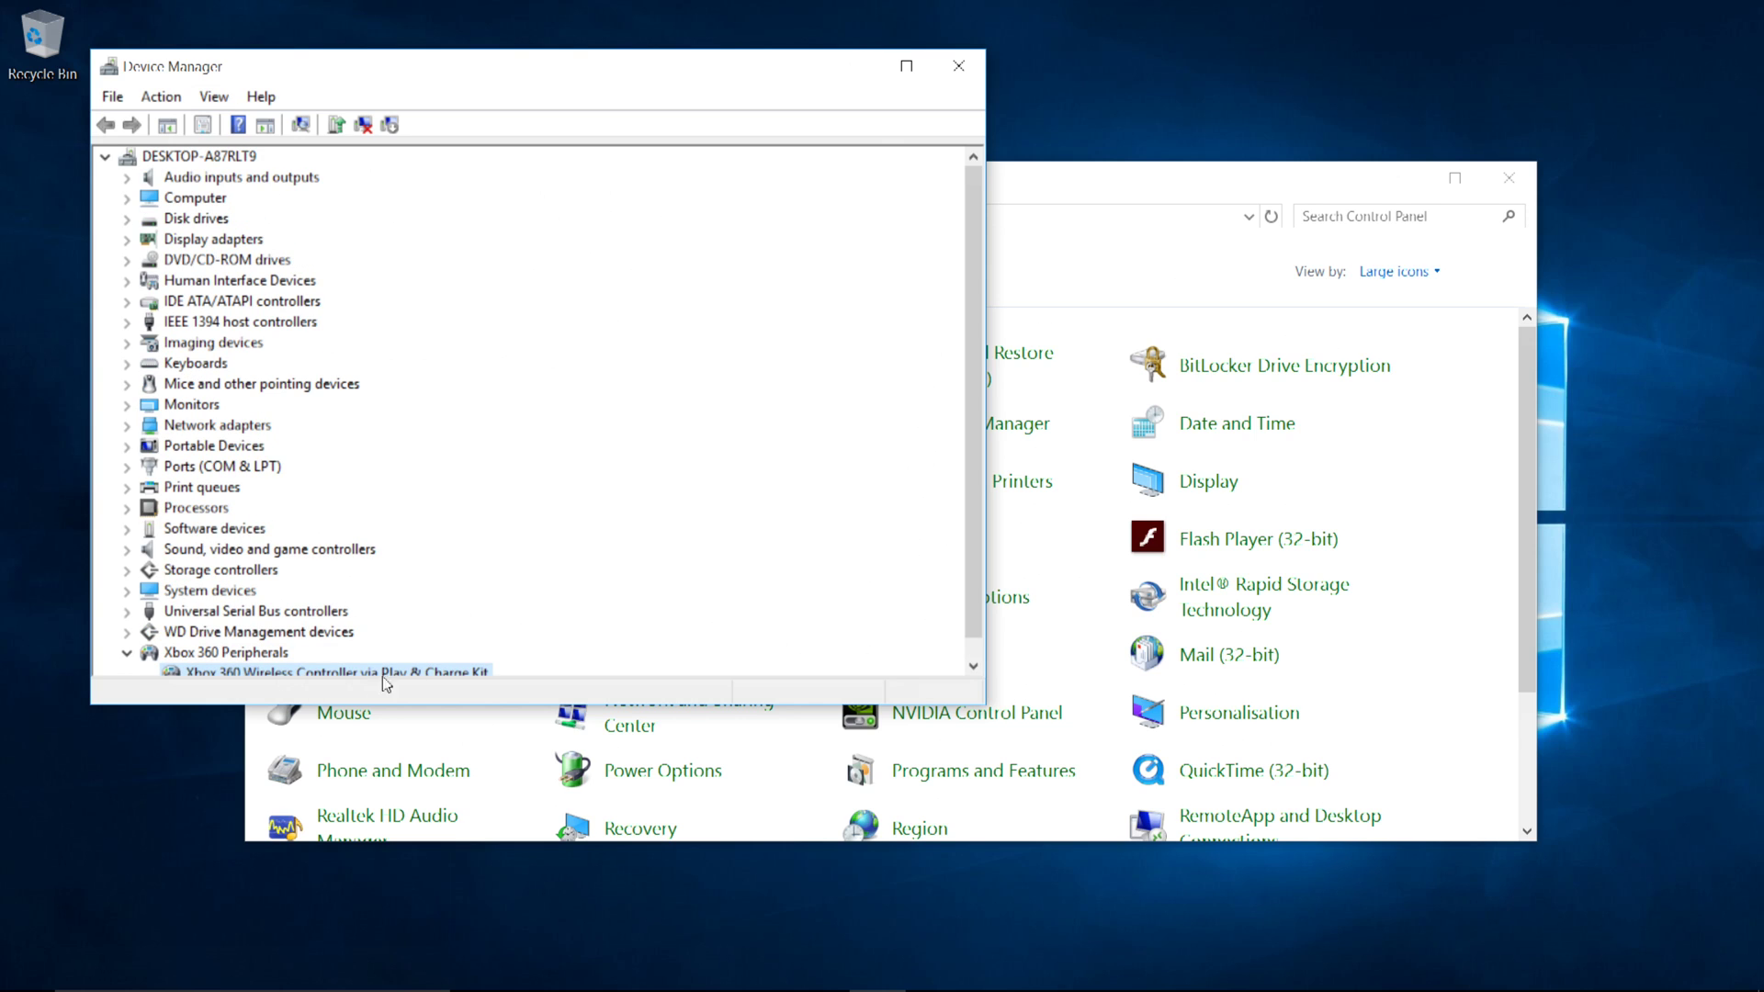
# - Scan Xbox 360 Peripherals for hardware changes and scroll to the new second controller
pyautogui.scroll(-1, 423, 647)
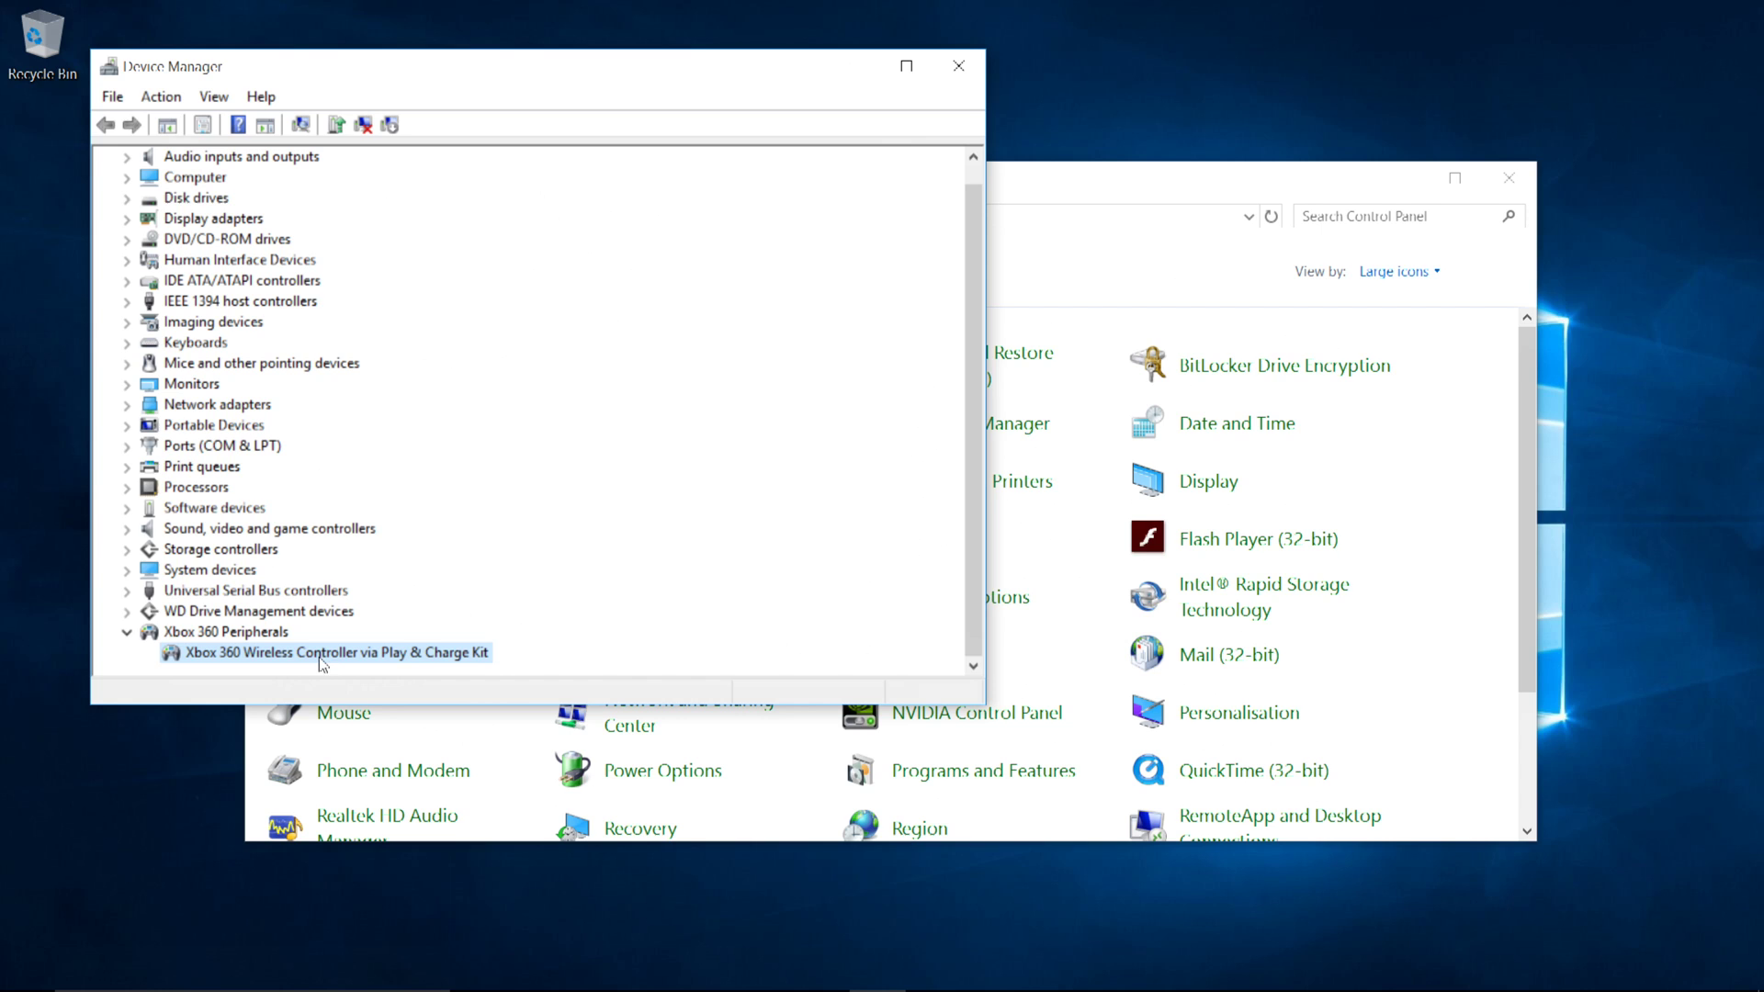
pyautogui.click(262, 633)
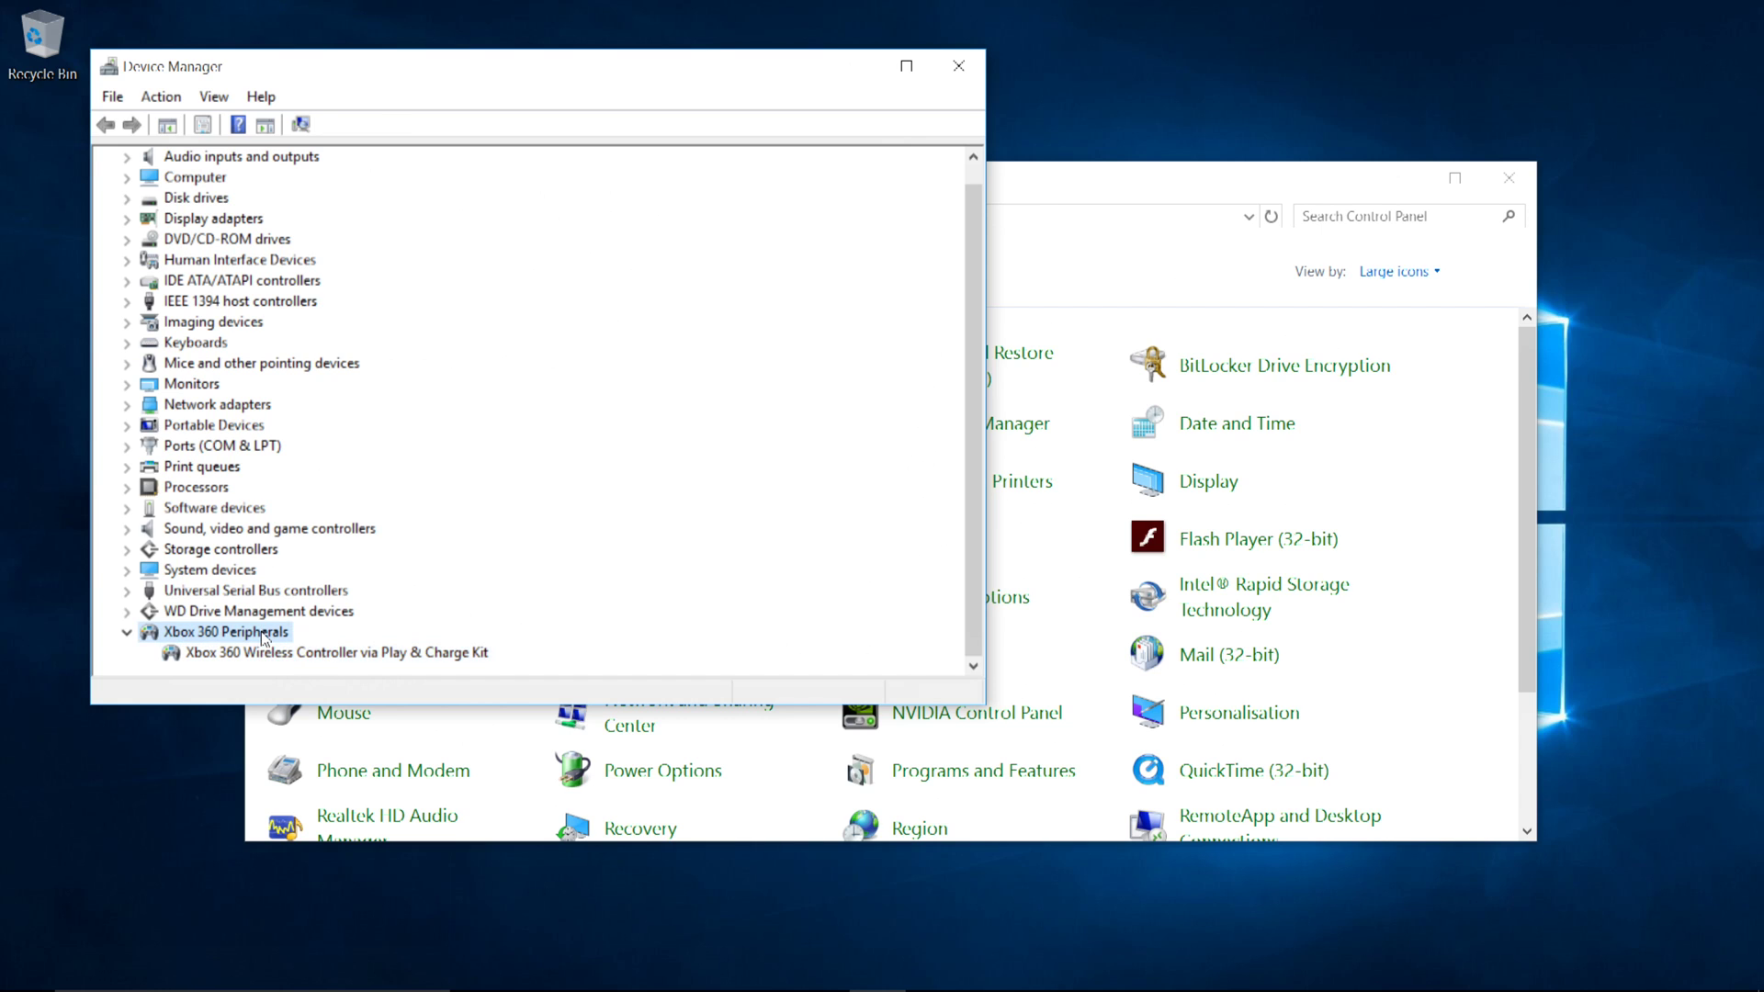
pyautogui.rightClick(265, 635)
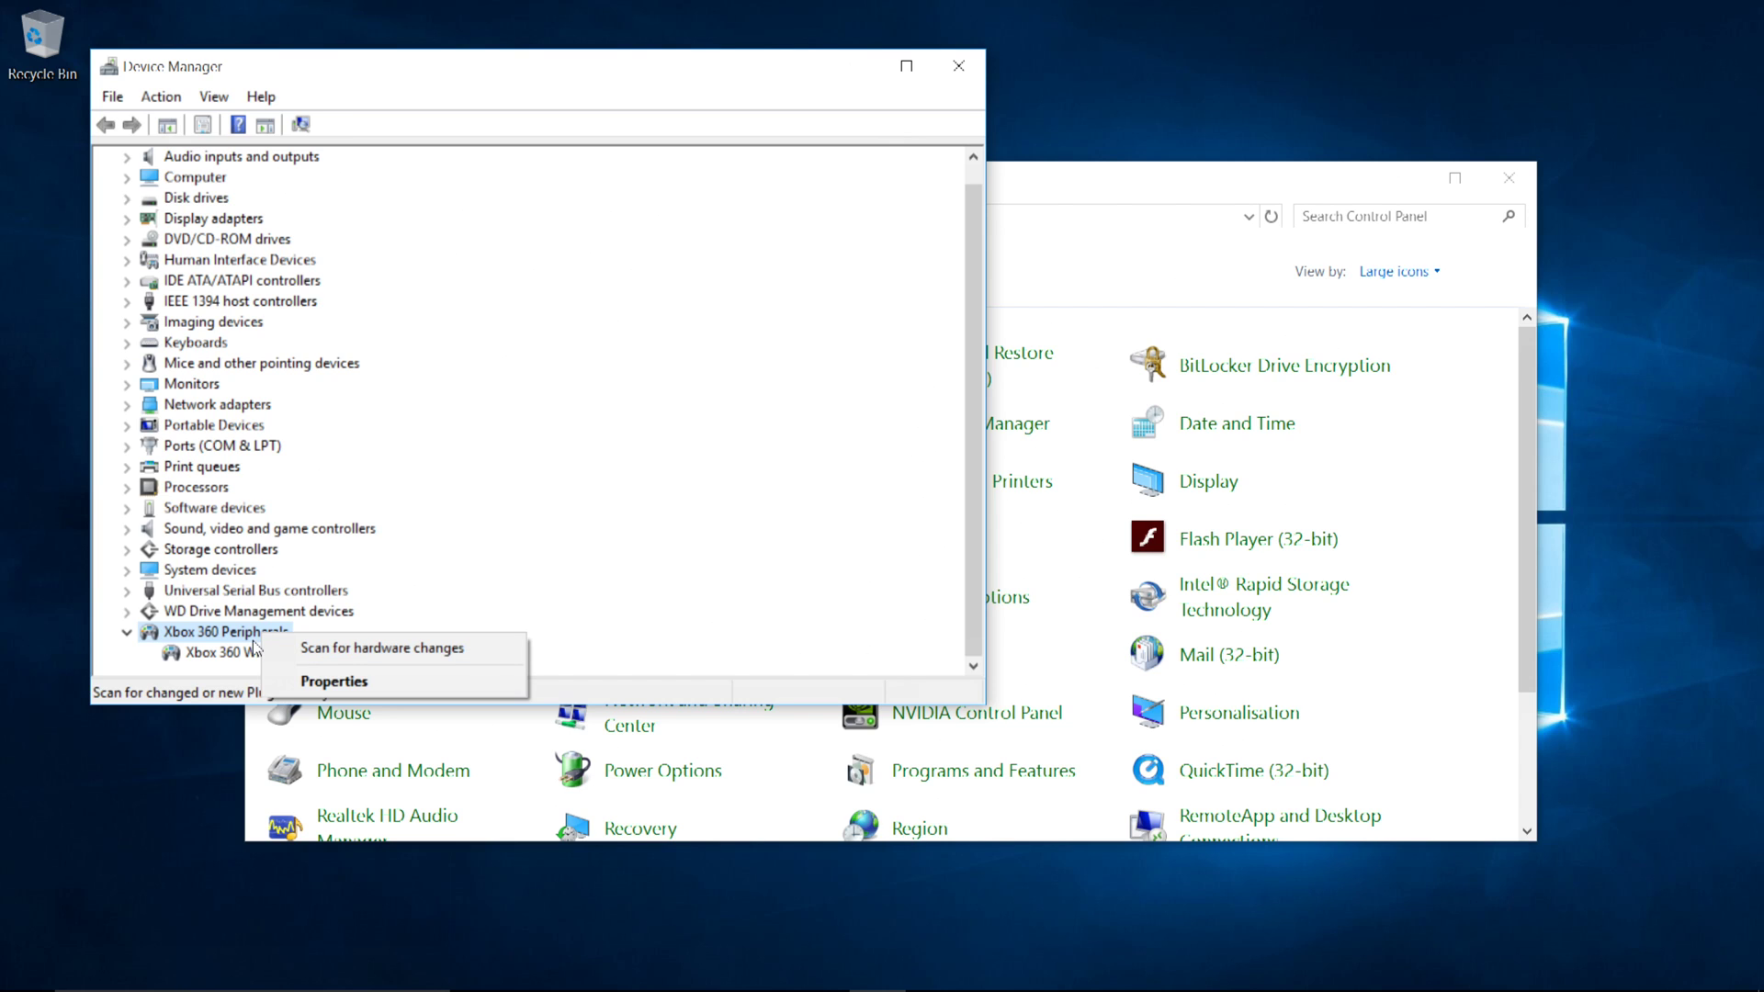
pyautogui.click(568, 604)
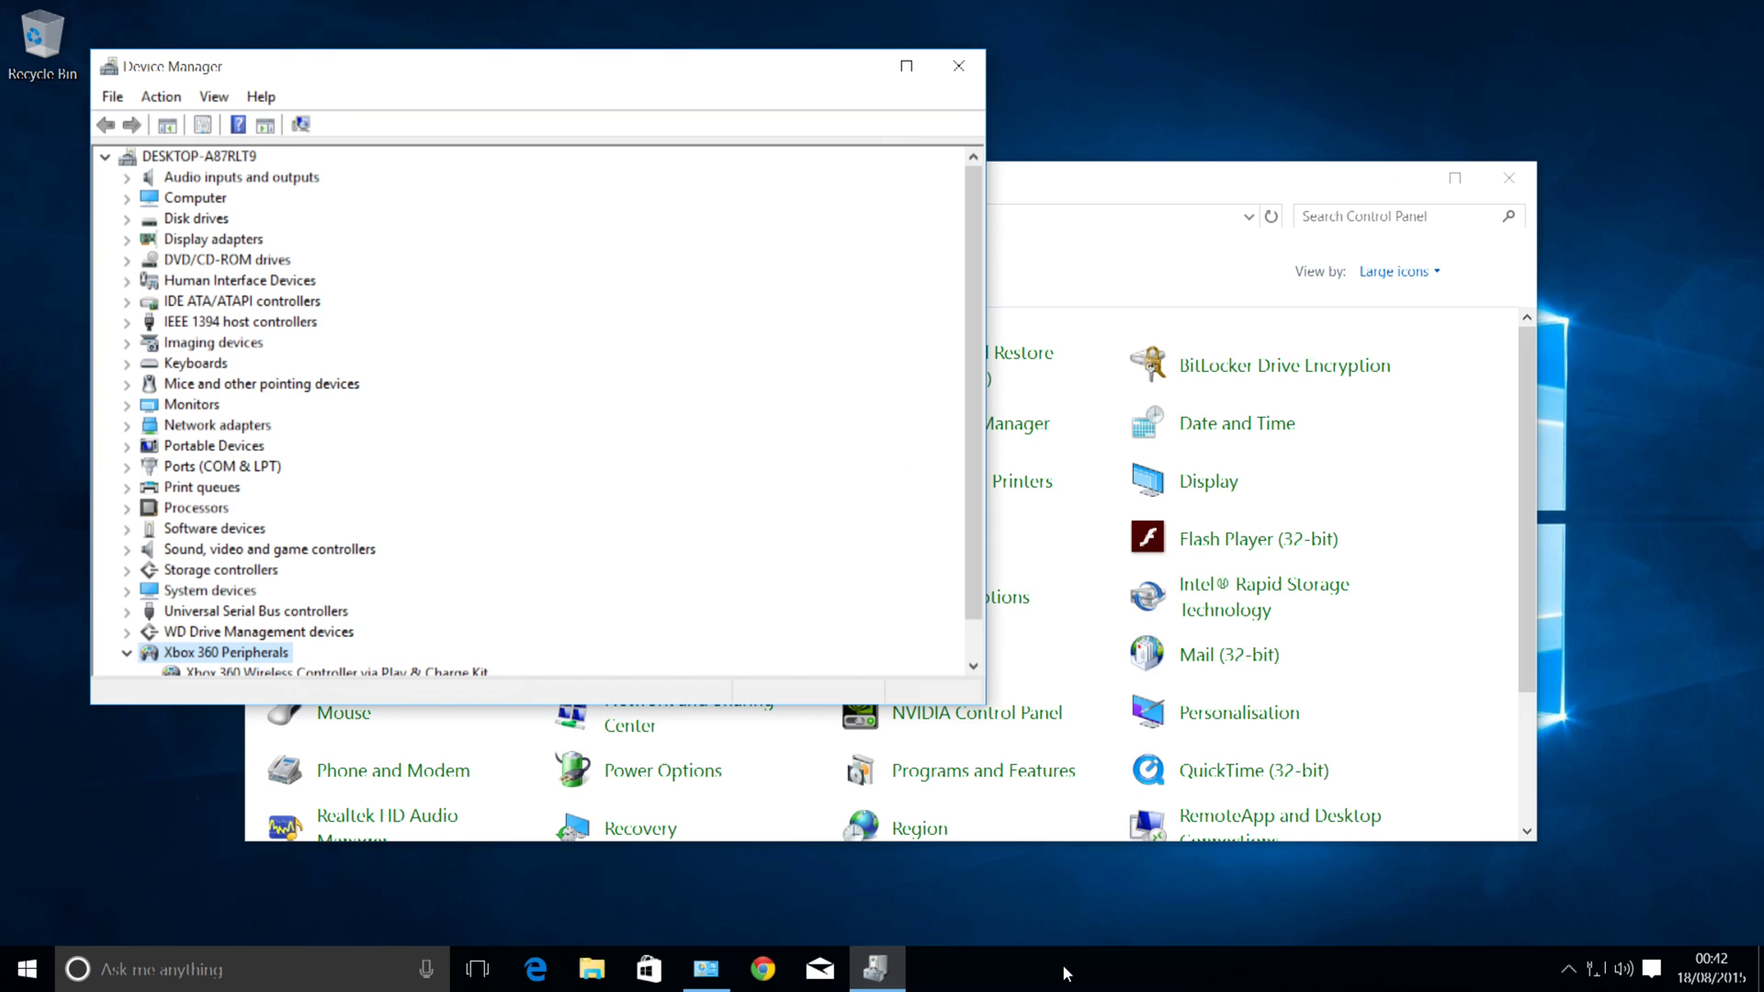
pyautogui.scroll(-1, 330, 656)
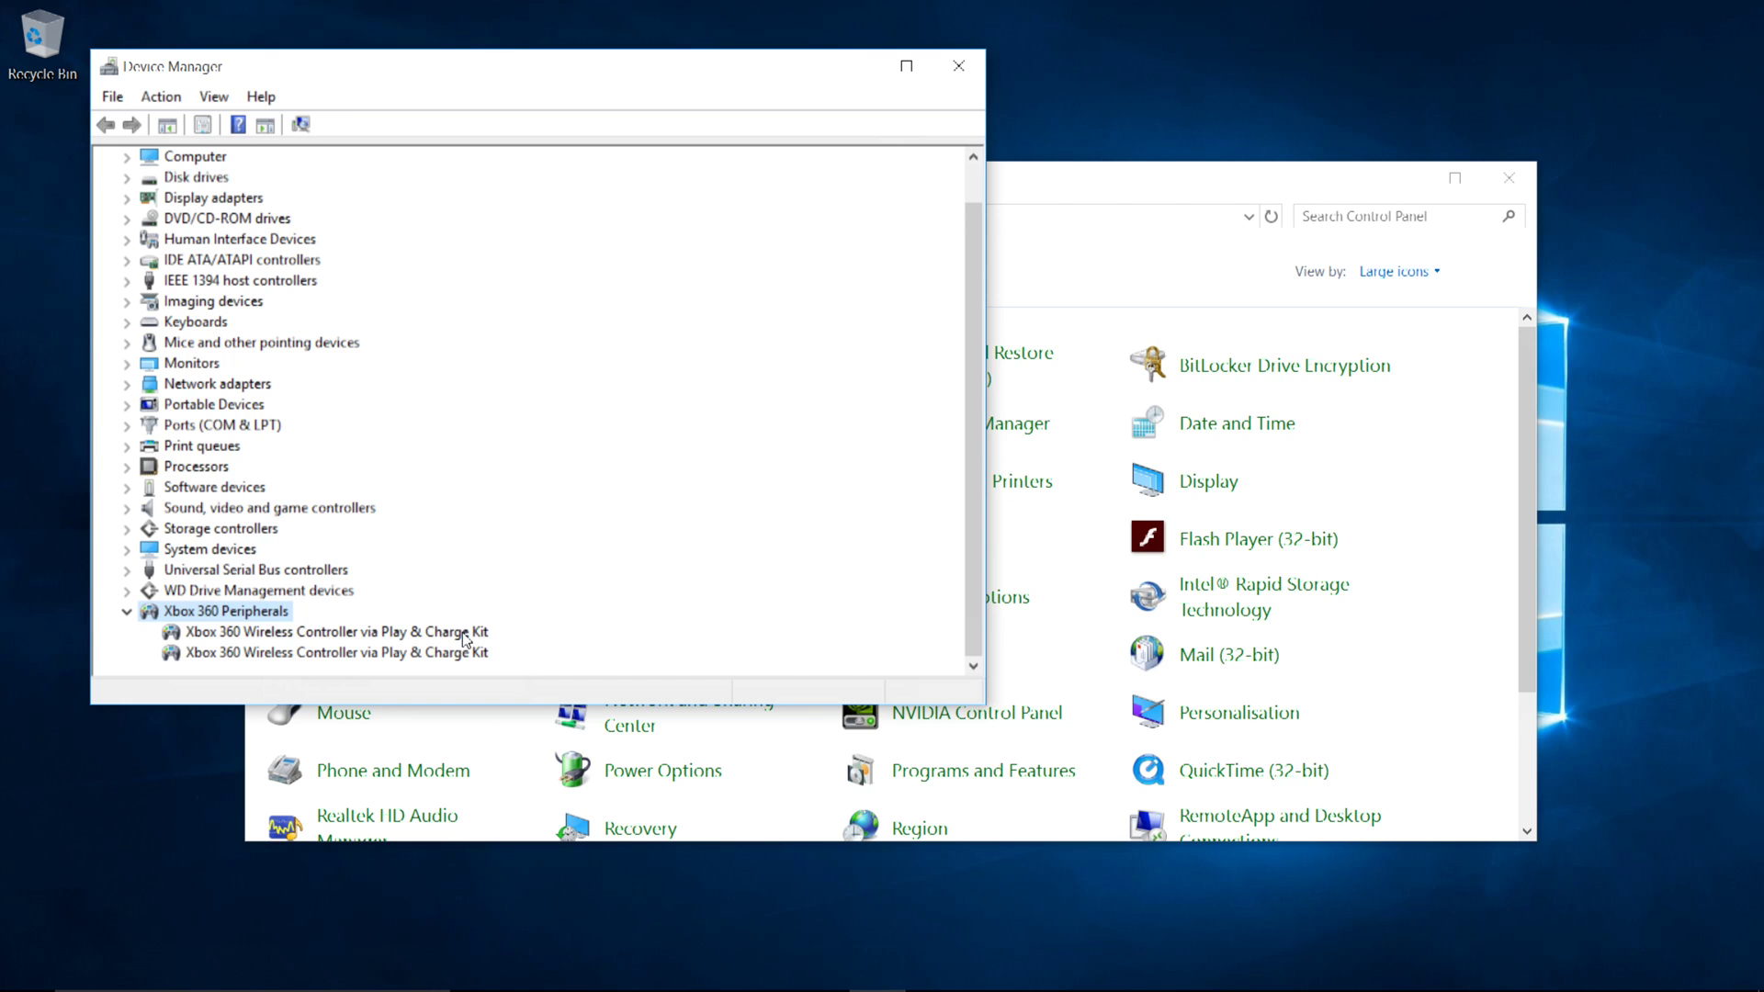
# - Begin a pick-from-list driver update on the second controller entry, then cancel it
pyautogui.click(391, 654)
pyautogui.rightClick(388, 652)
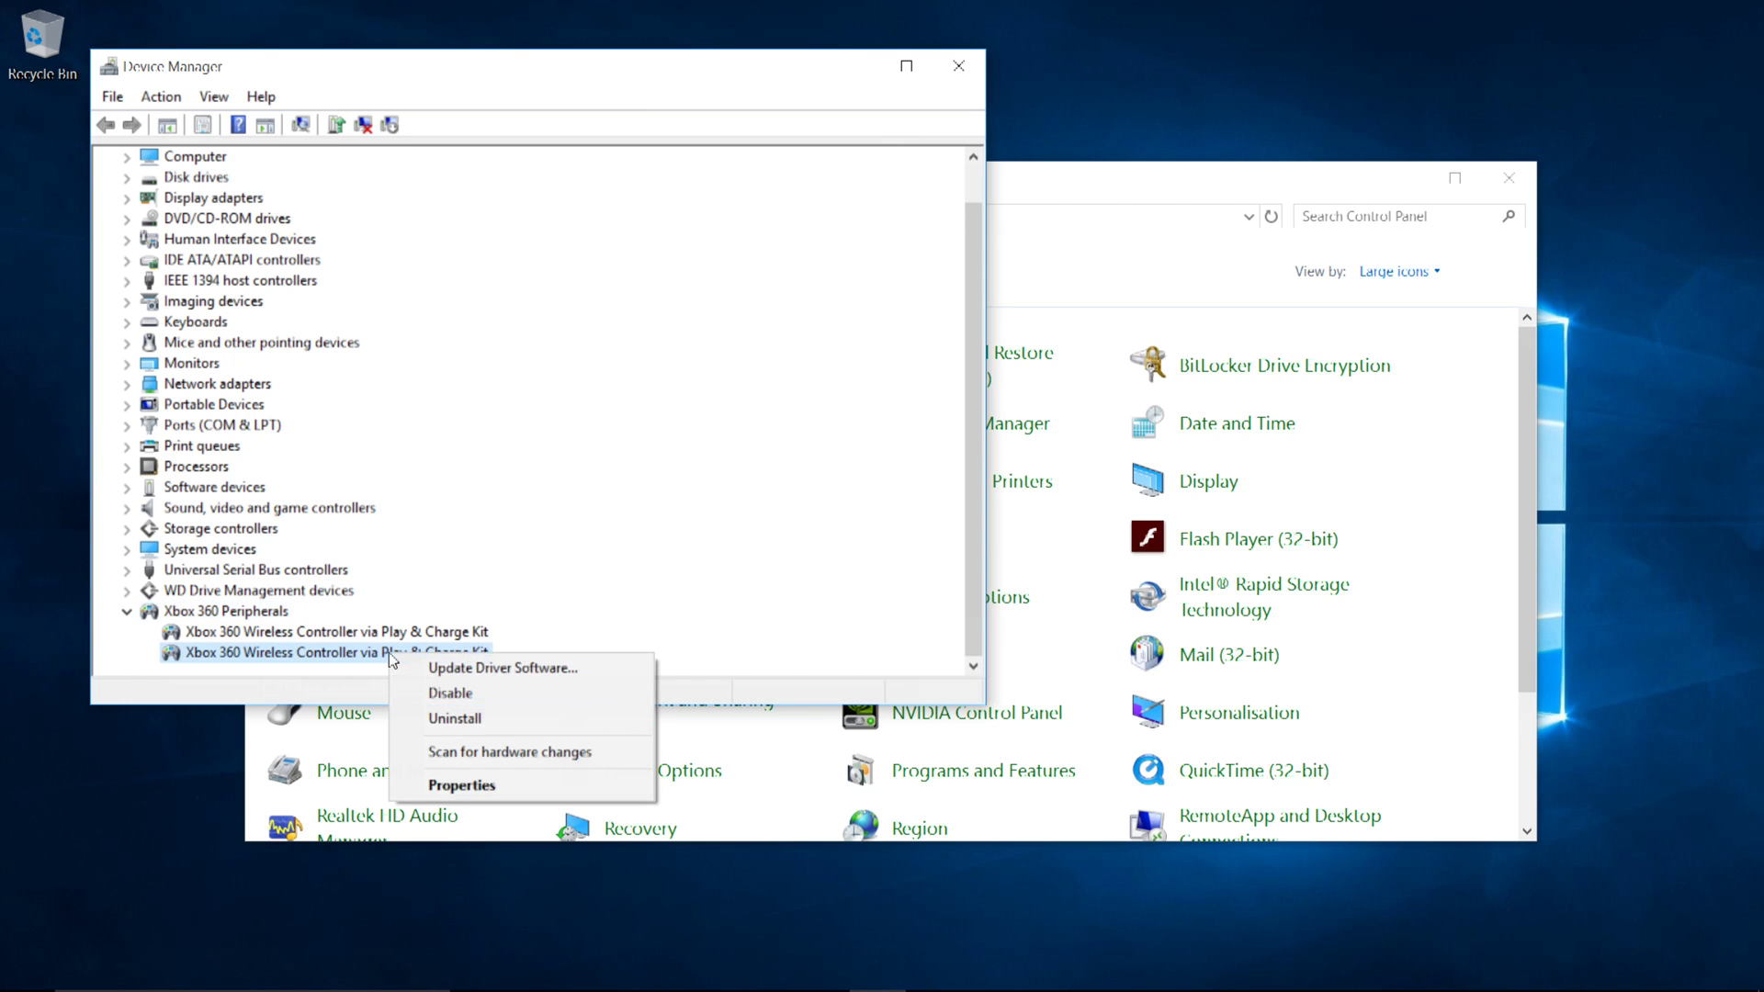
pyautogui.click(437, 666)
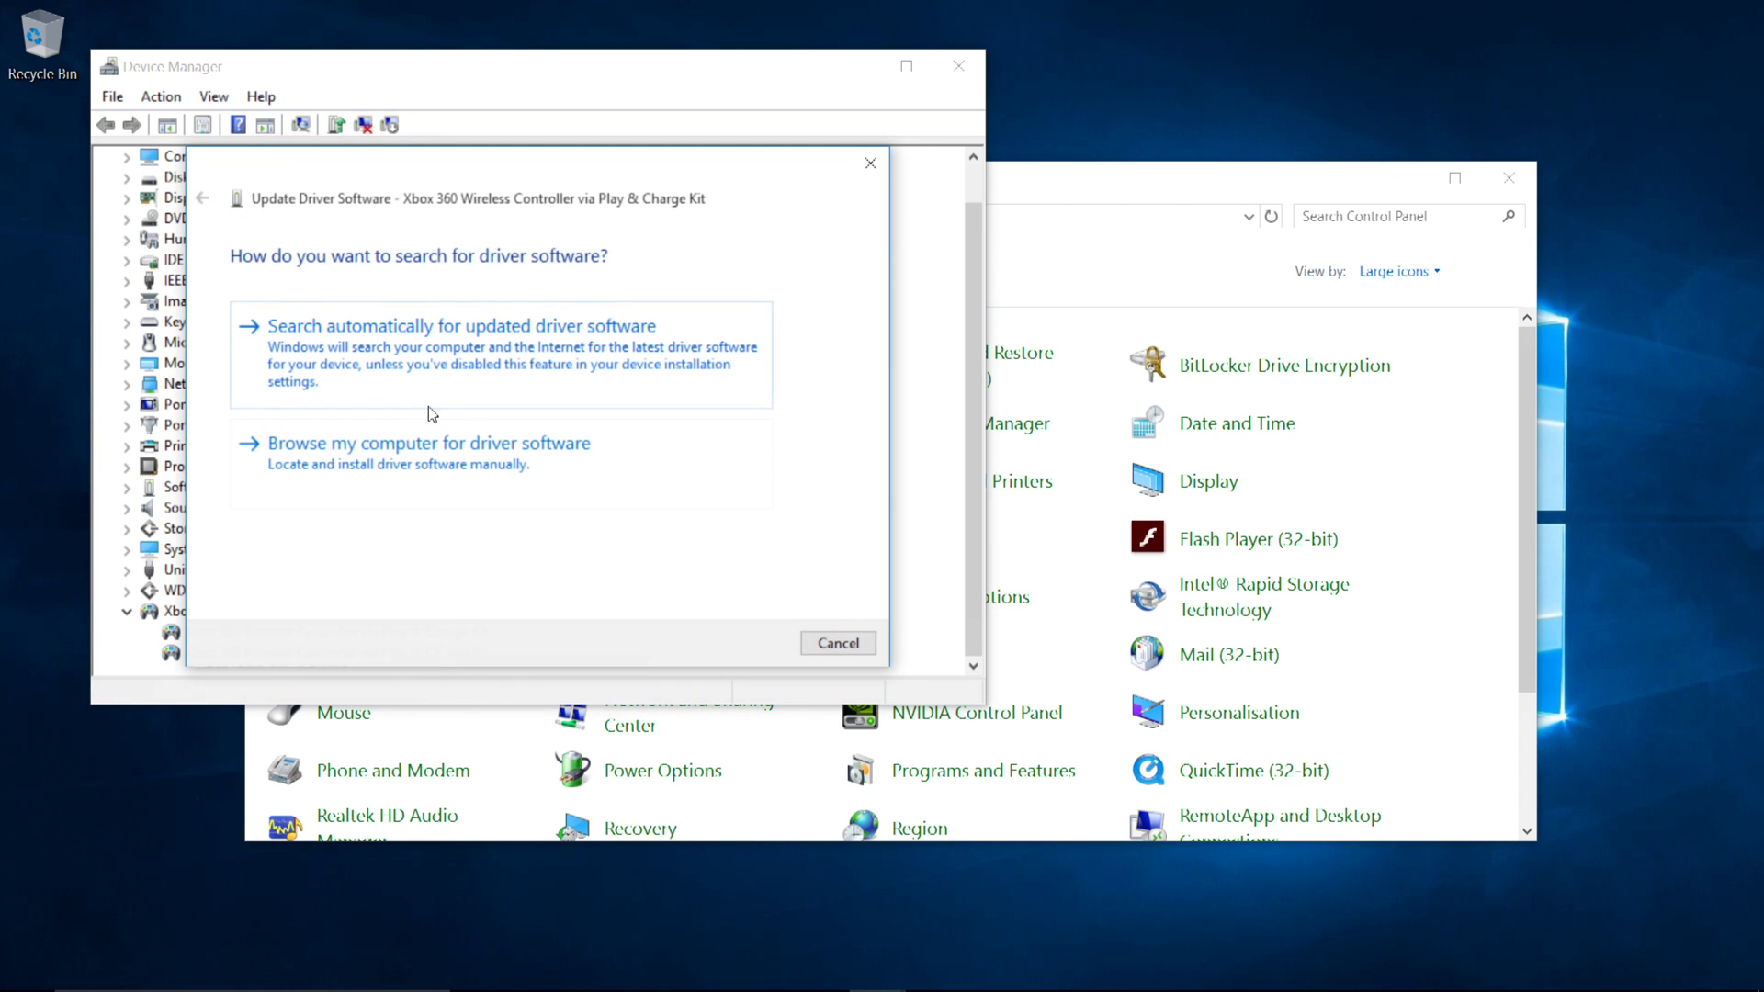
pyautogui.click(417, 446)
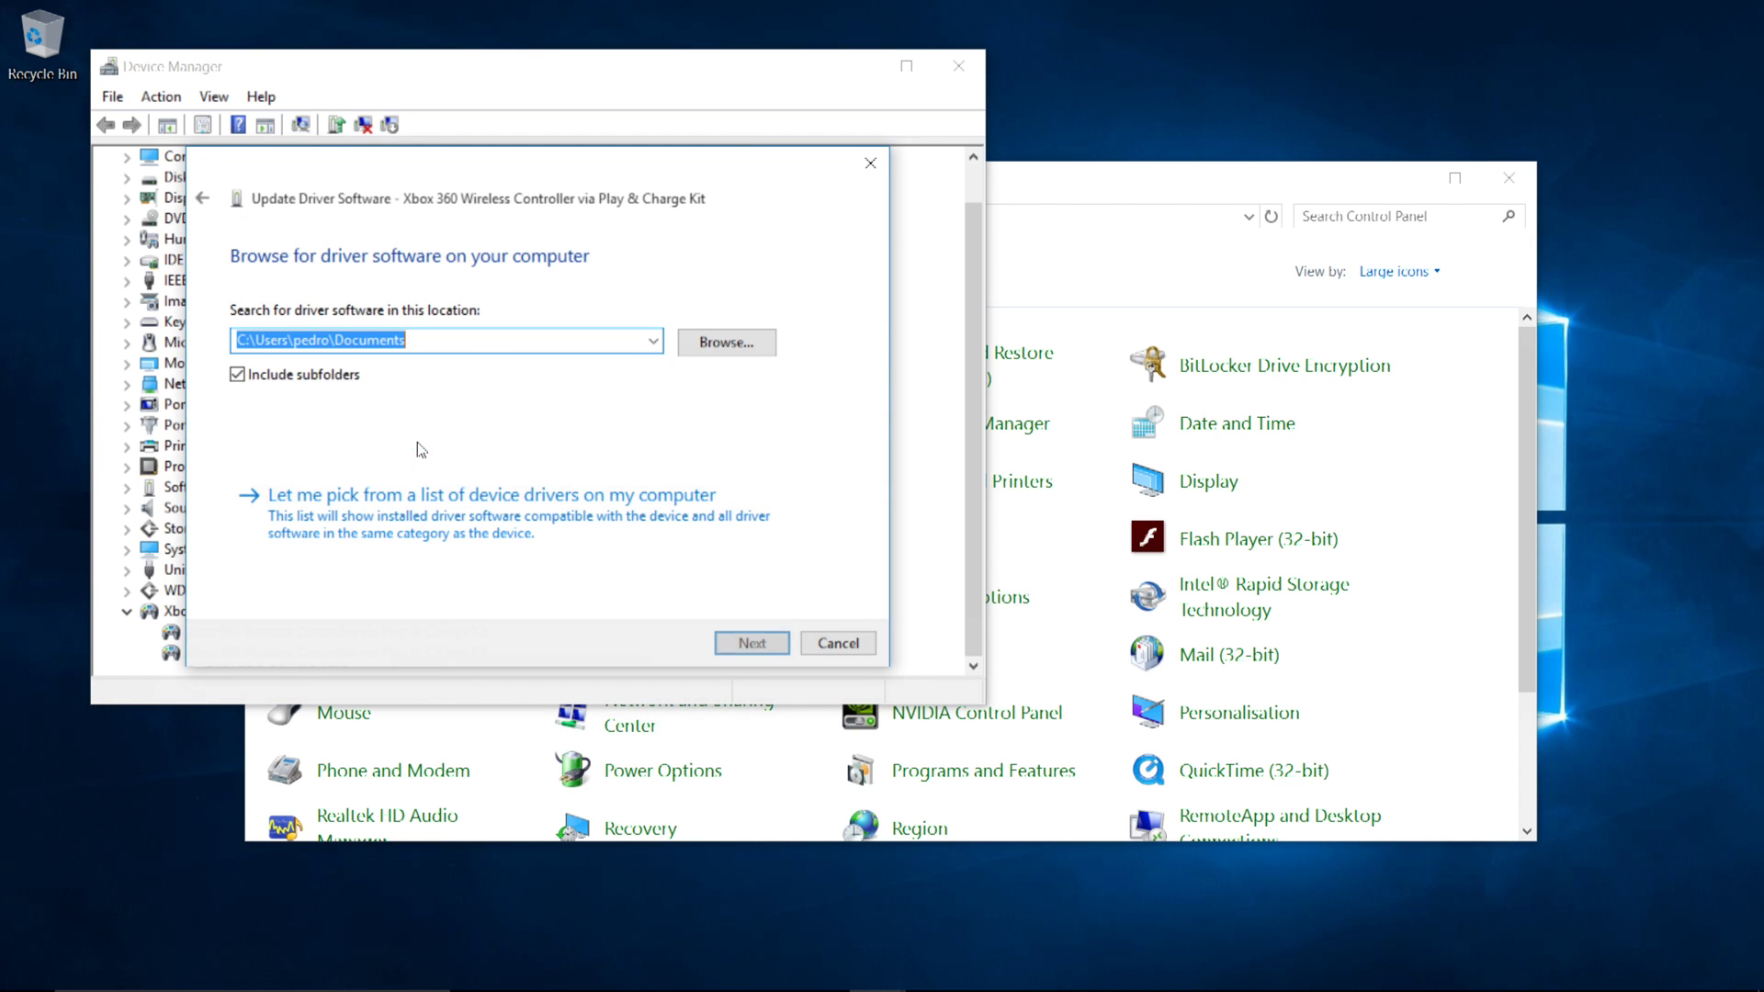
pyautogui.click(405, 493)
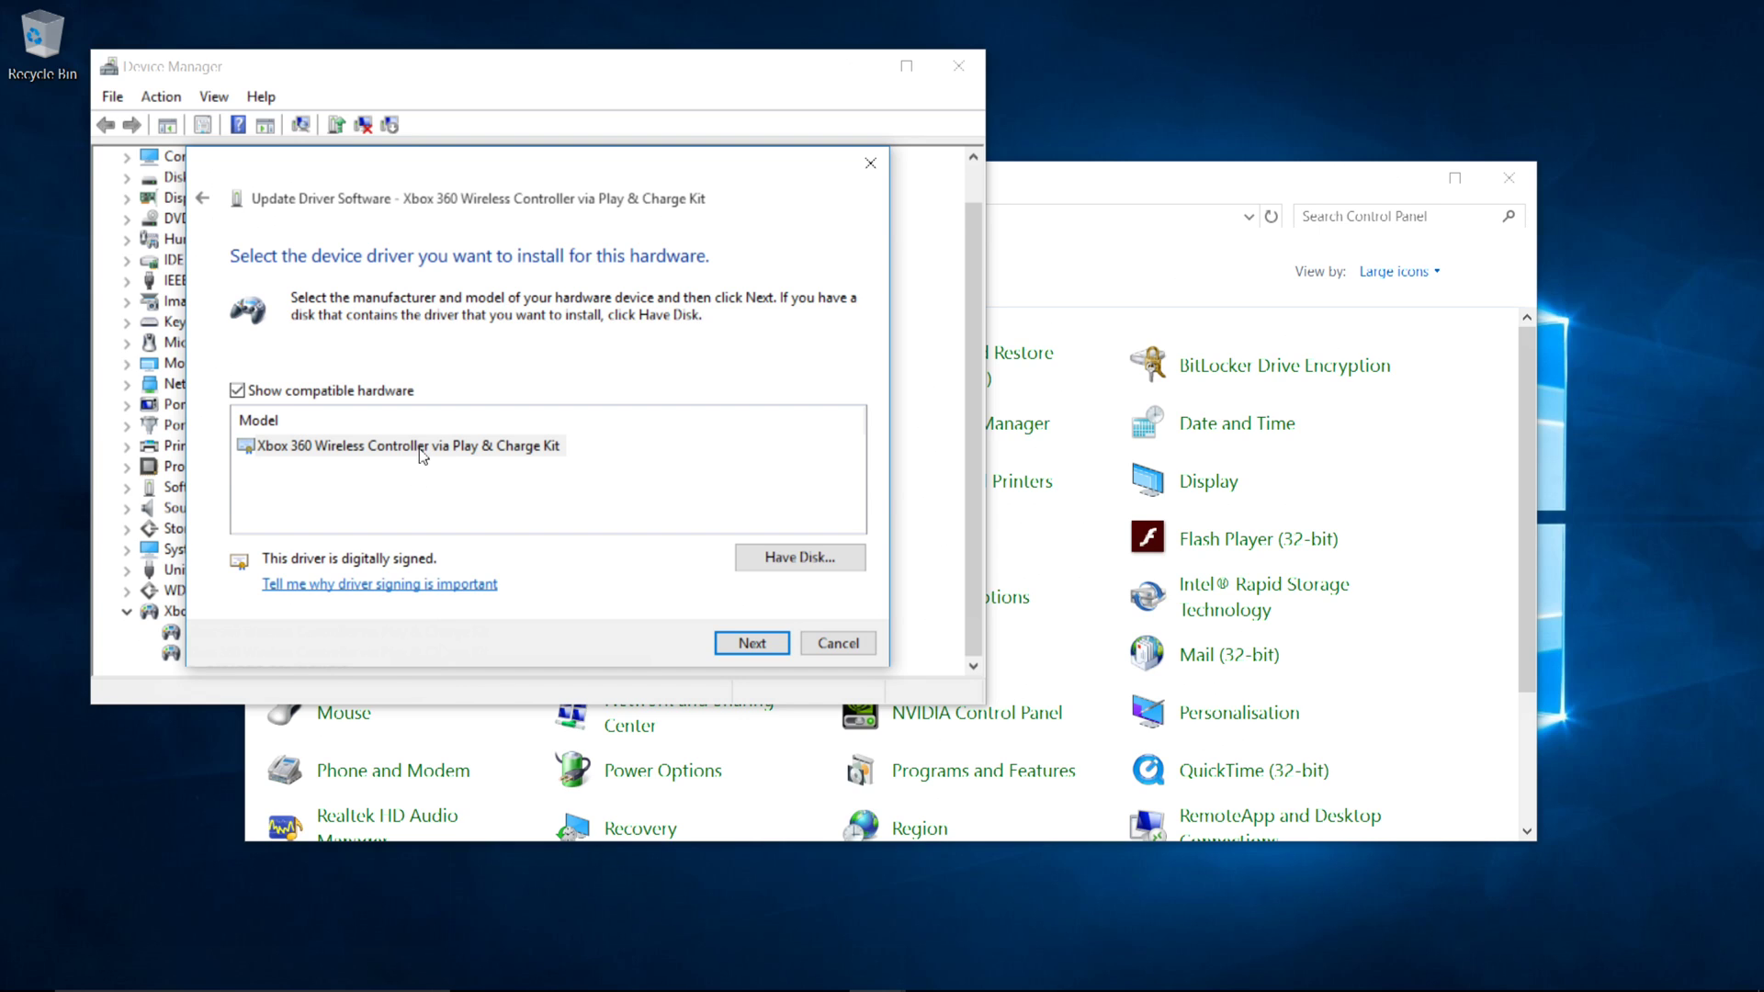
pyautogui.click(842, 645)
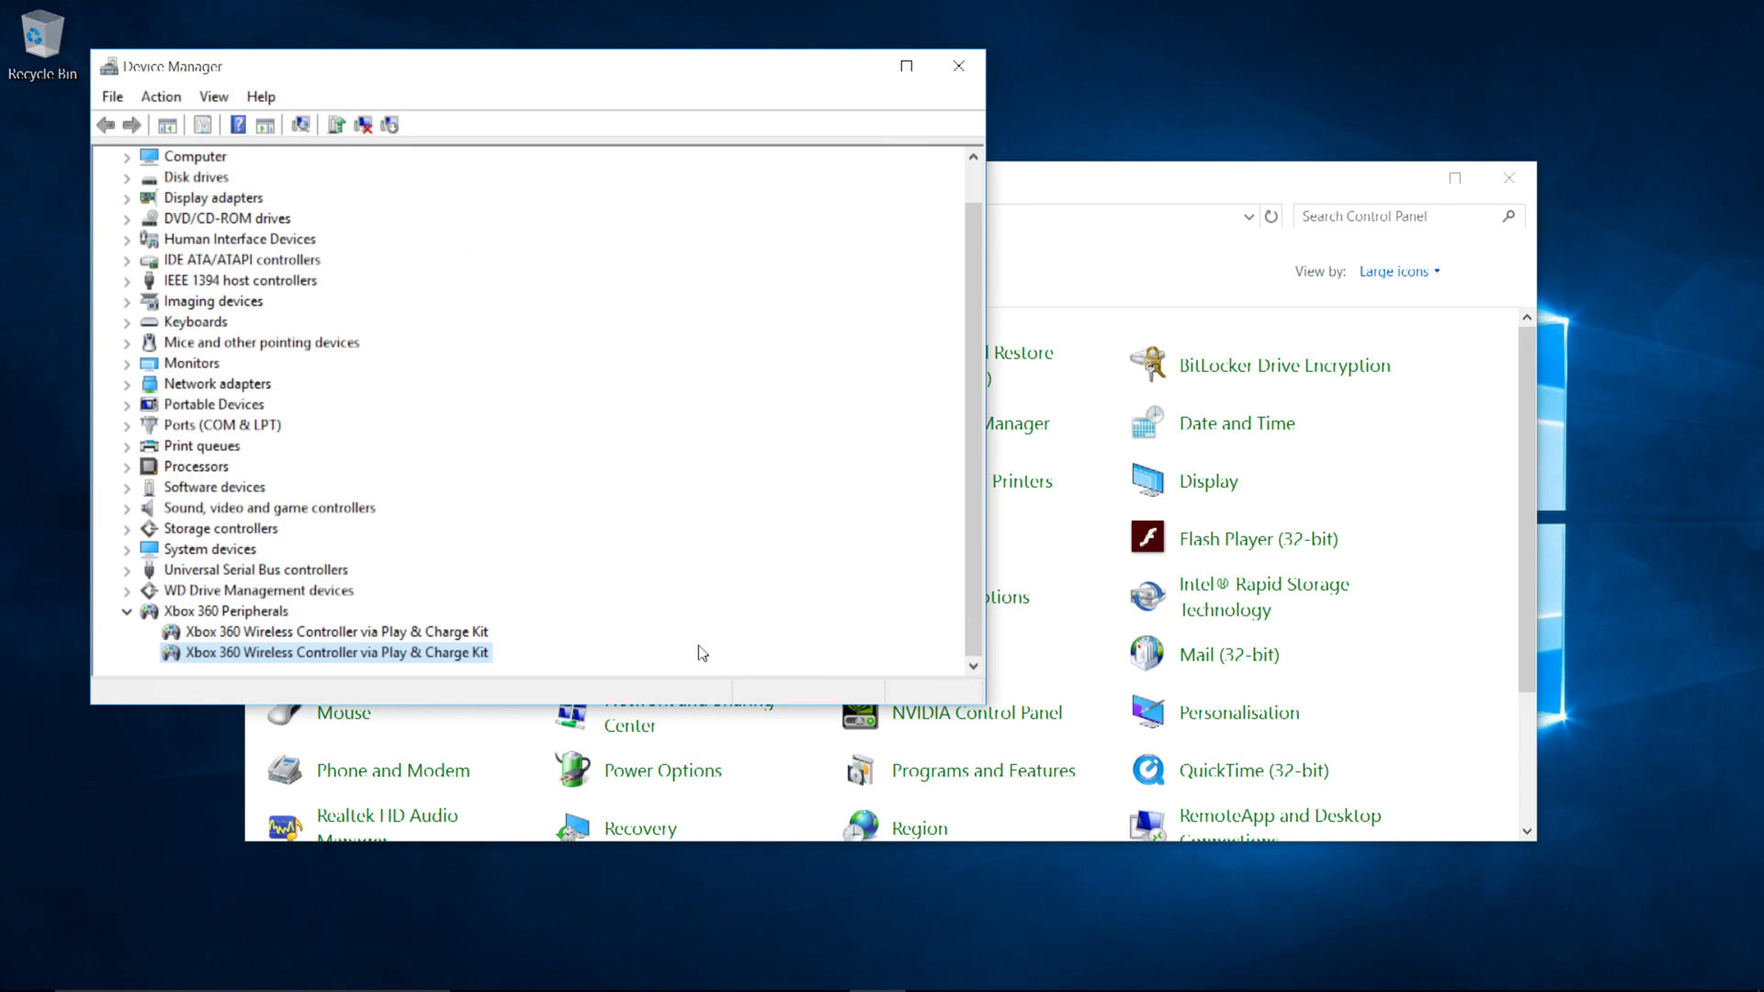
# - Start a pick-from-list driver update on the first Play & Charge Kit controller entry
pyautogui.click(395, 632)
pyautogui.rightClick(395, 632)
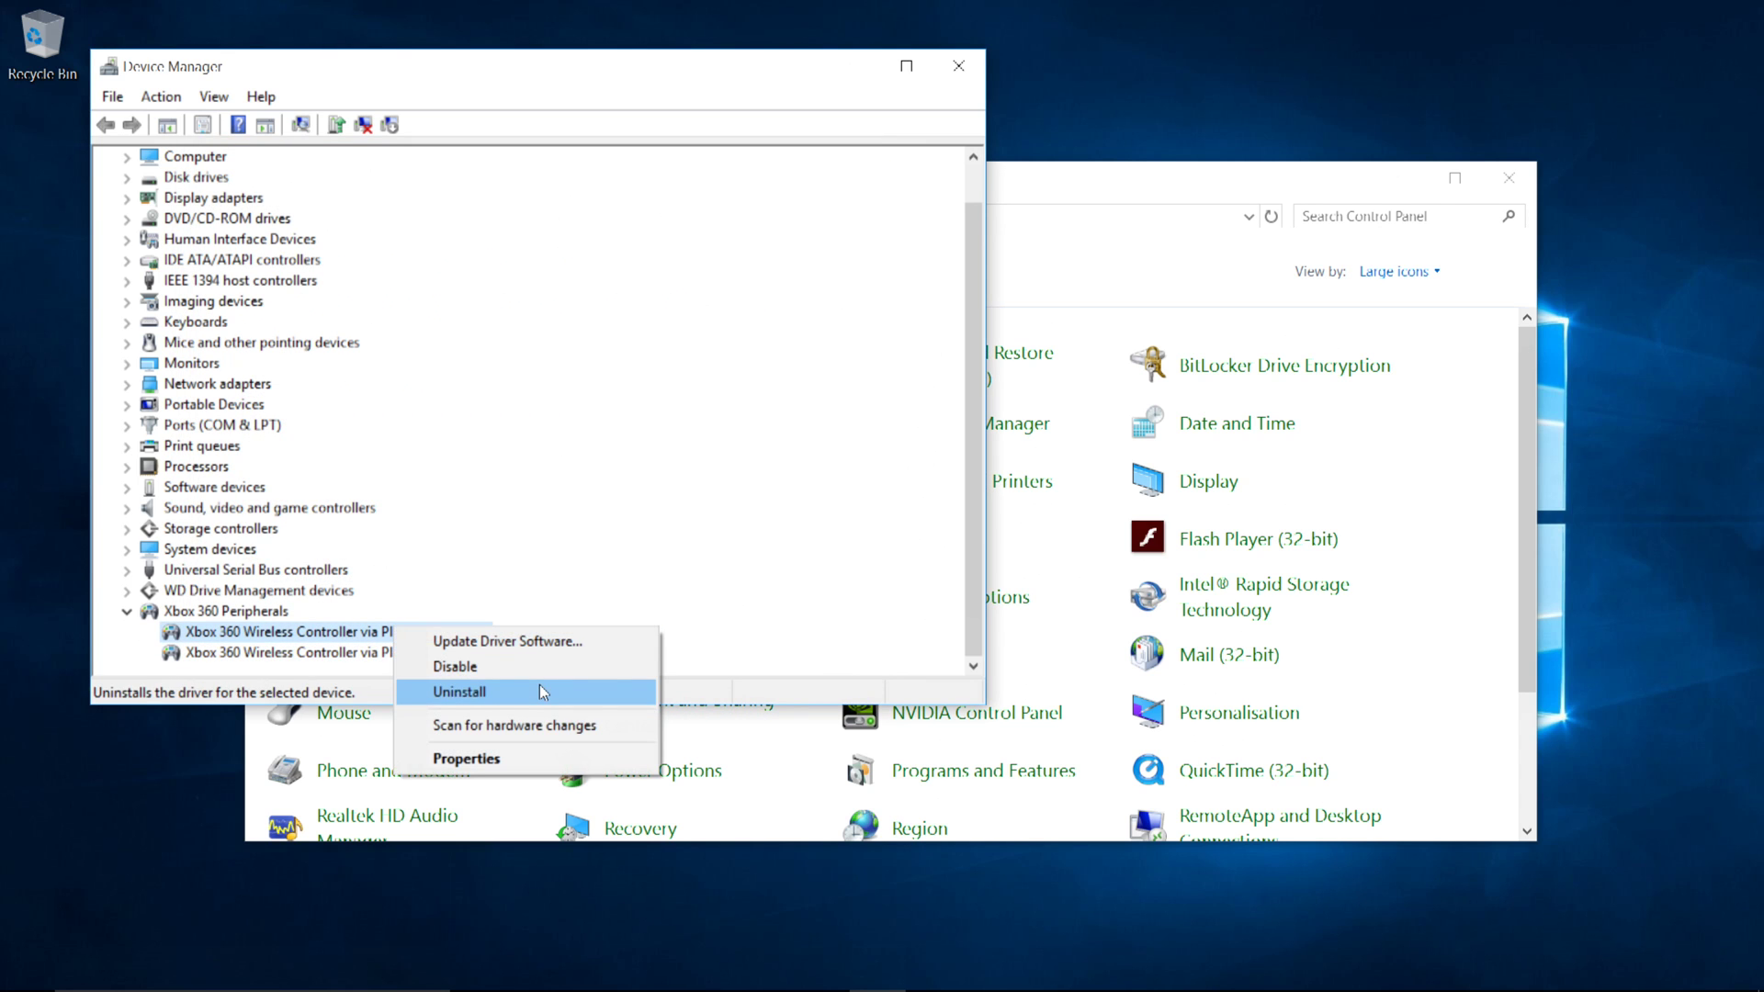
pyautogui.click(533, 641)
pyautogui.click(467, 454)
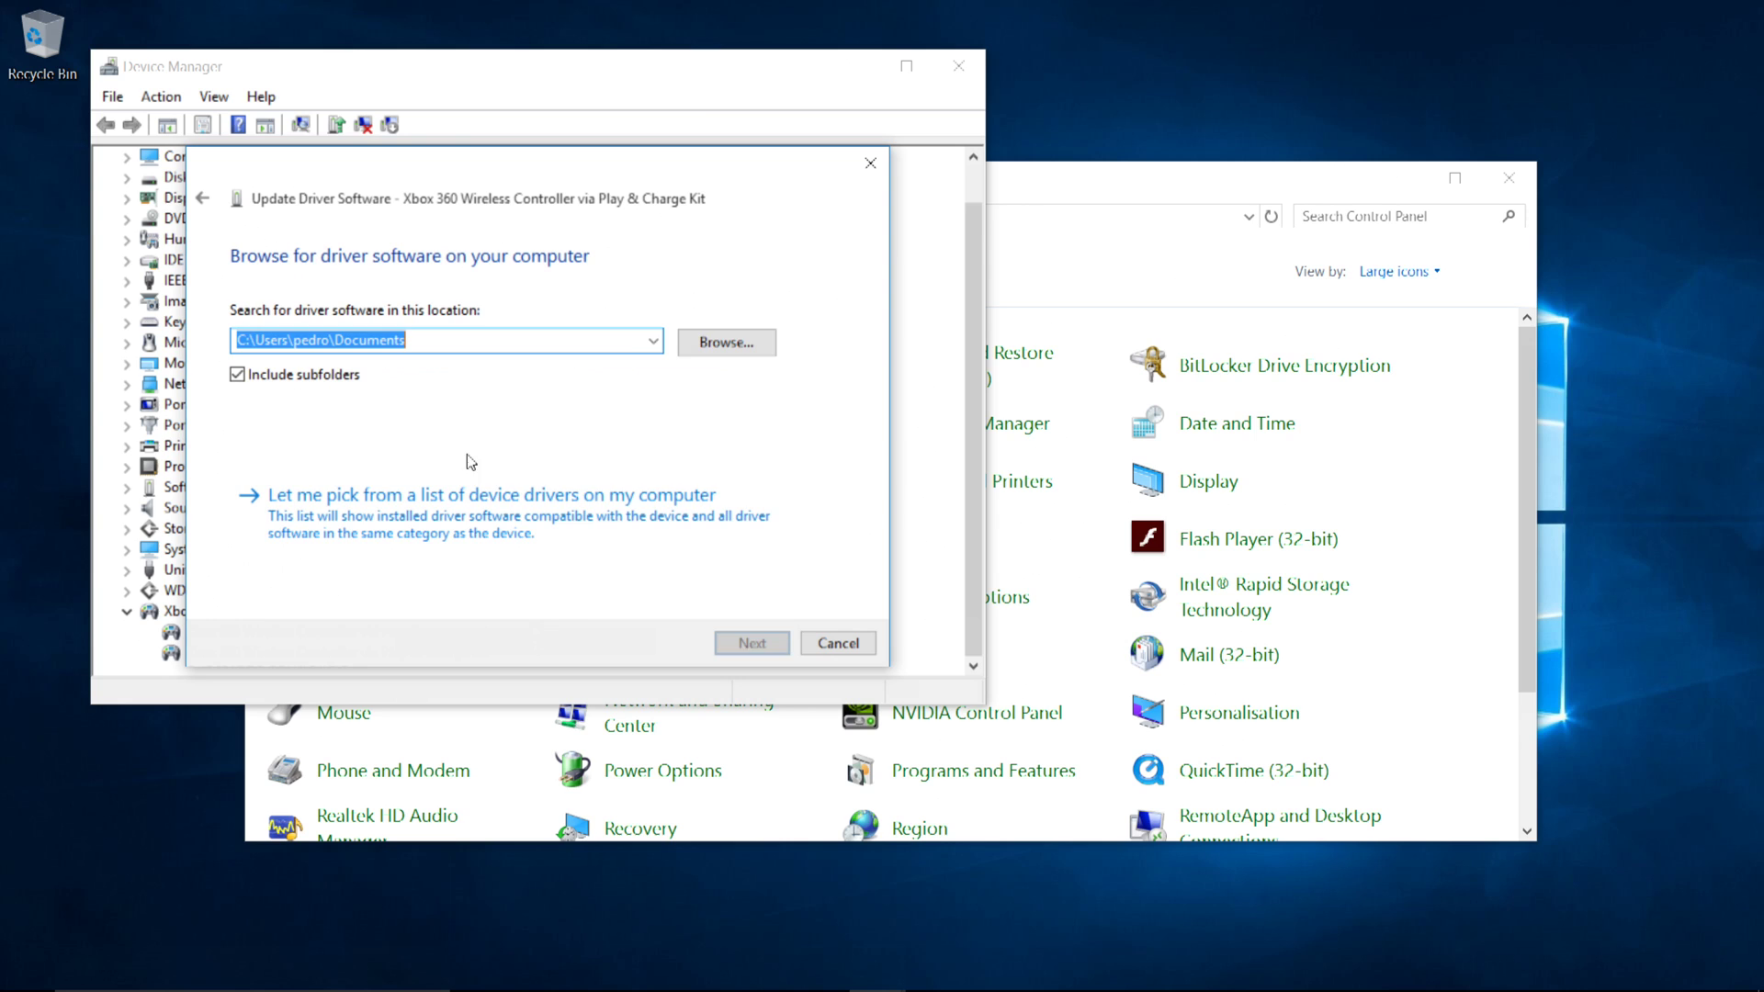
pyautogui.click(505, 498)
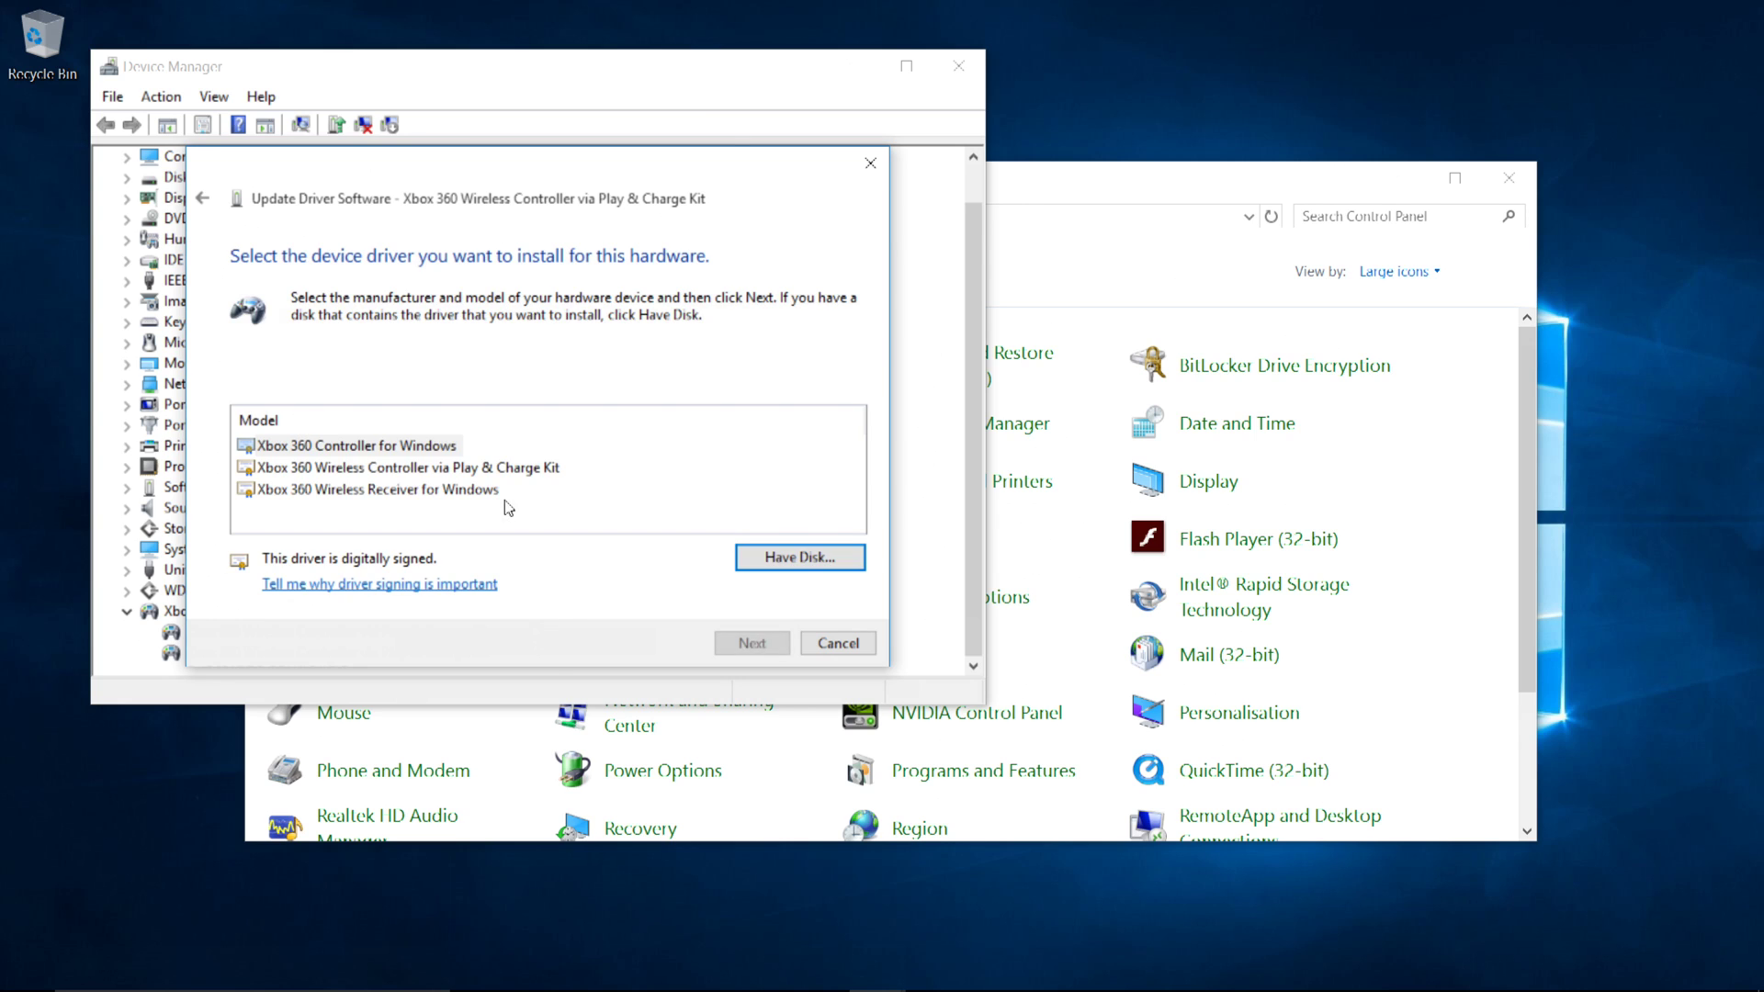
# - Install the Xbox 360 Wireless Receiver for Windows driver, accepting the compatibility warning
pyautogui.click(416, 487)
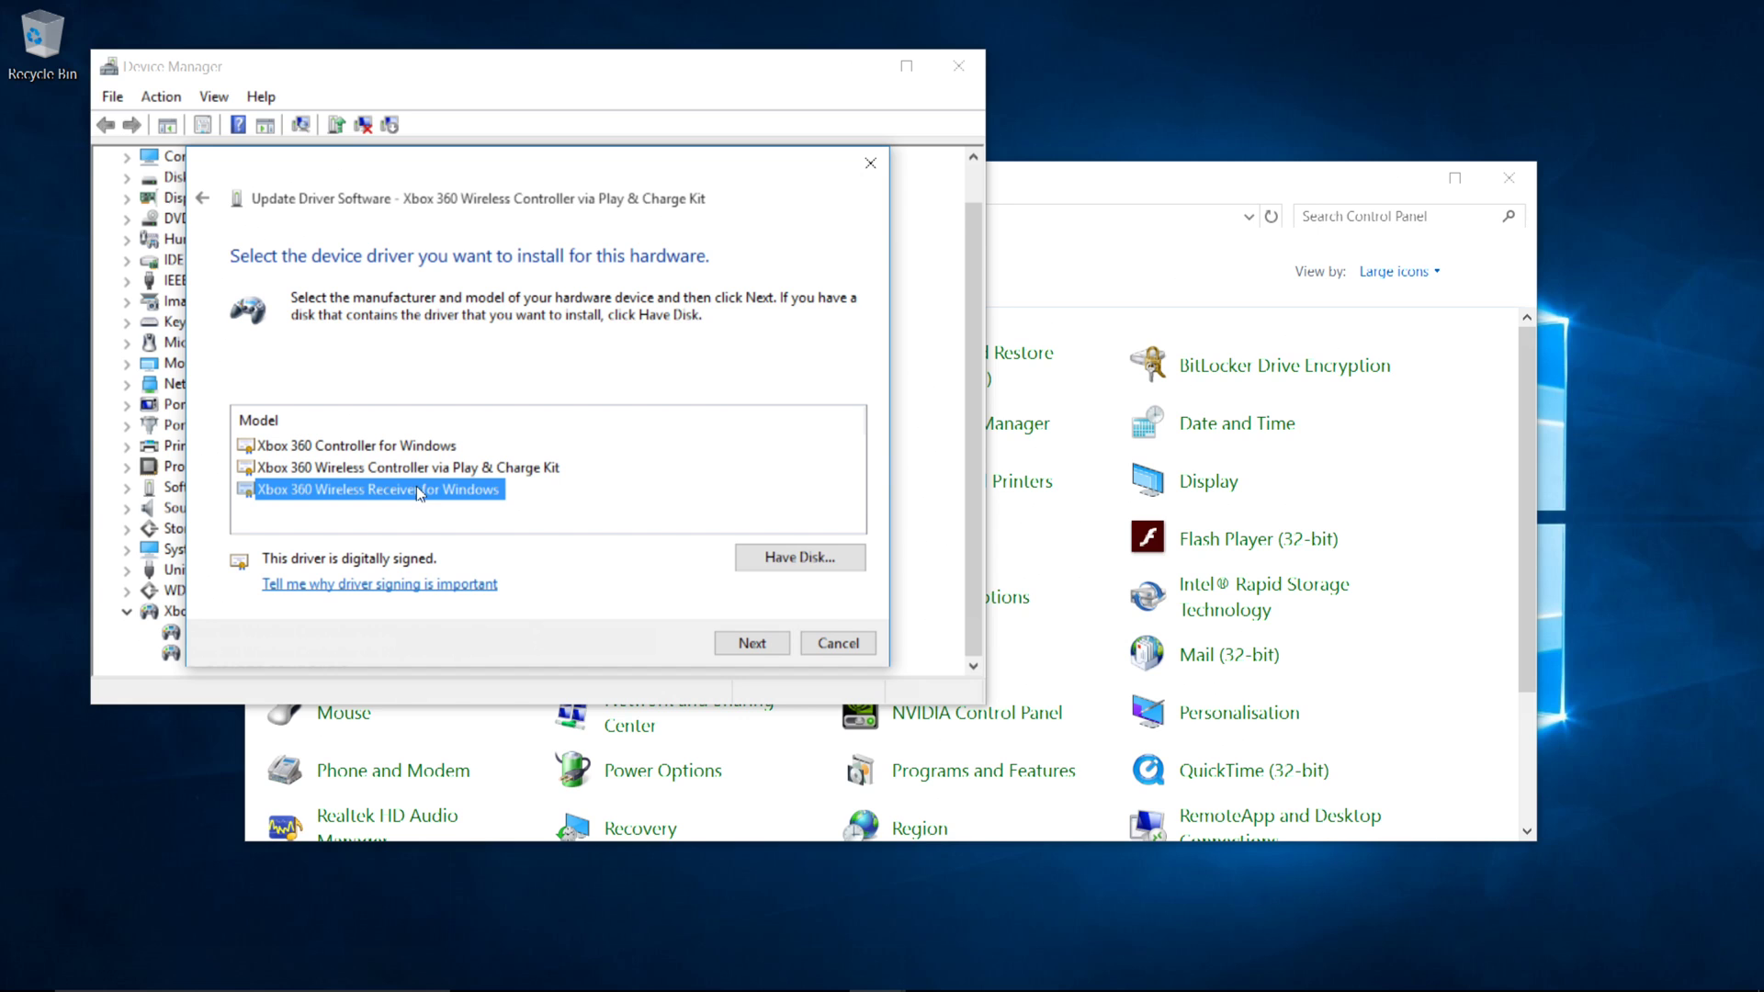
pyautogui.doubleClick(461, 492)
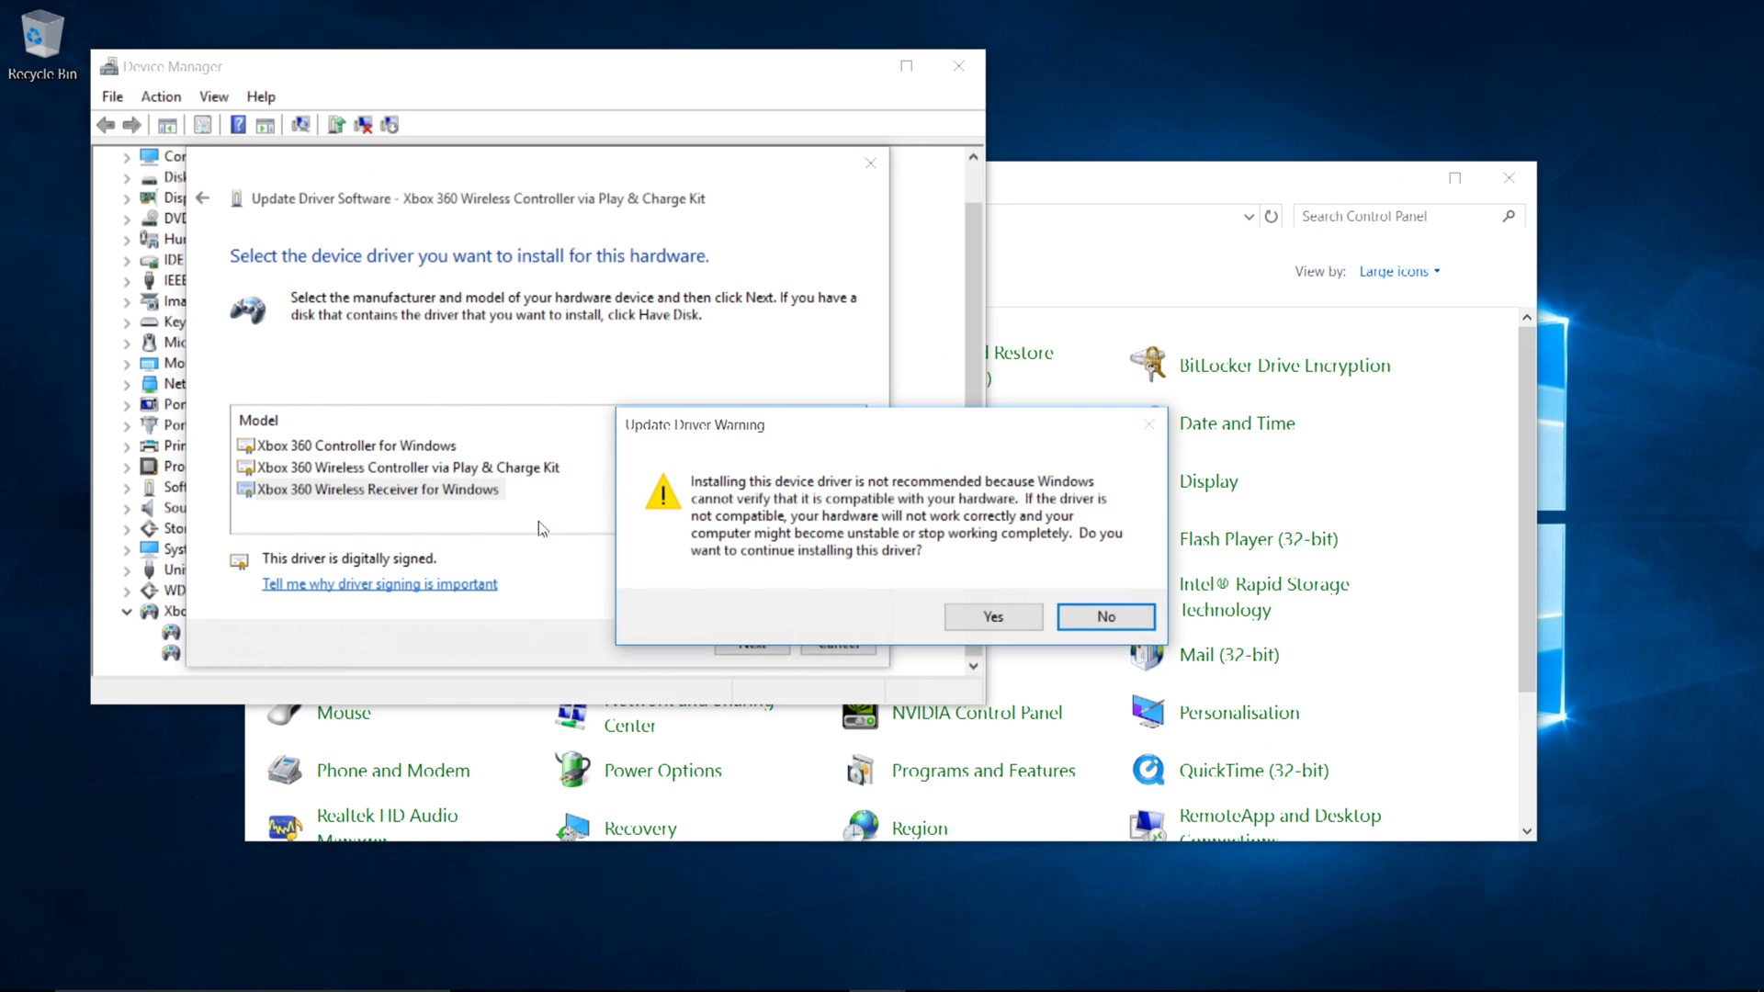
pyautogui.click(971, 621)
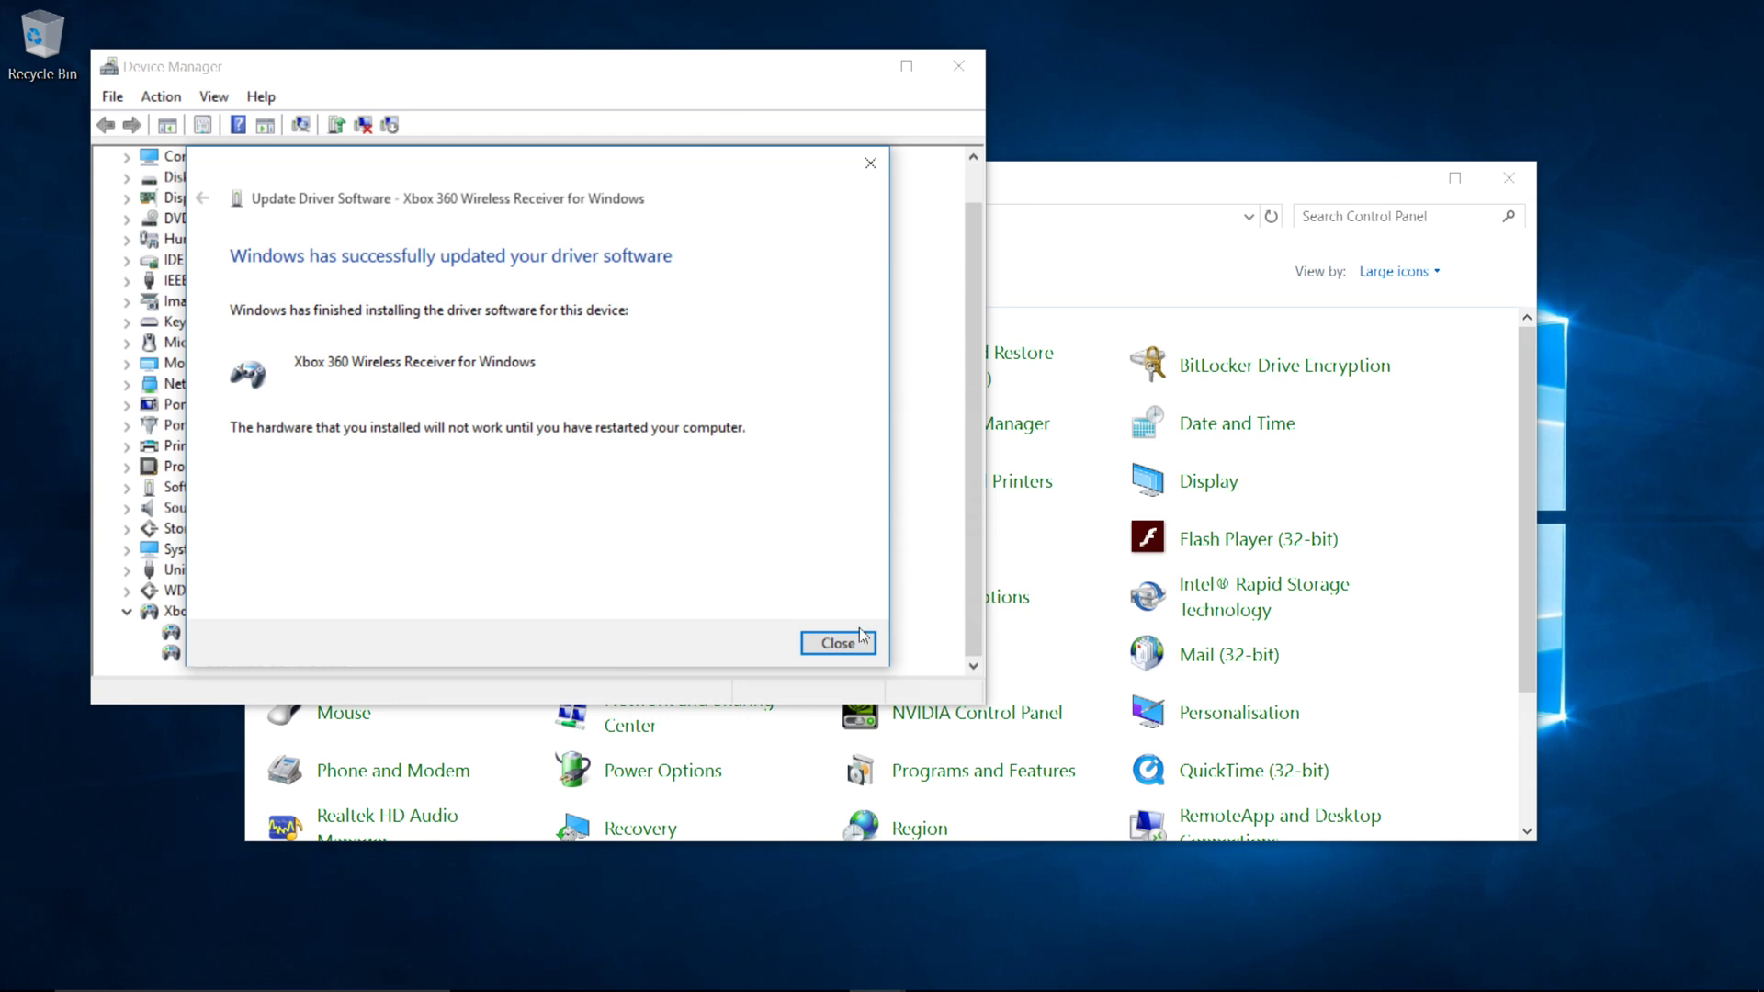
pyautogui.click(853, 643)
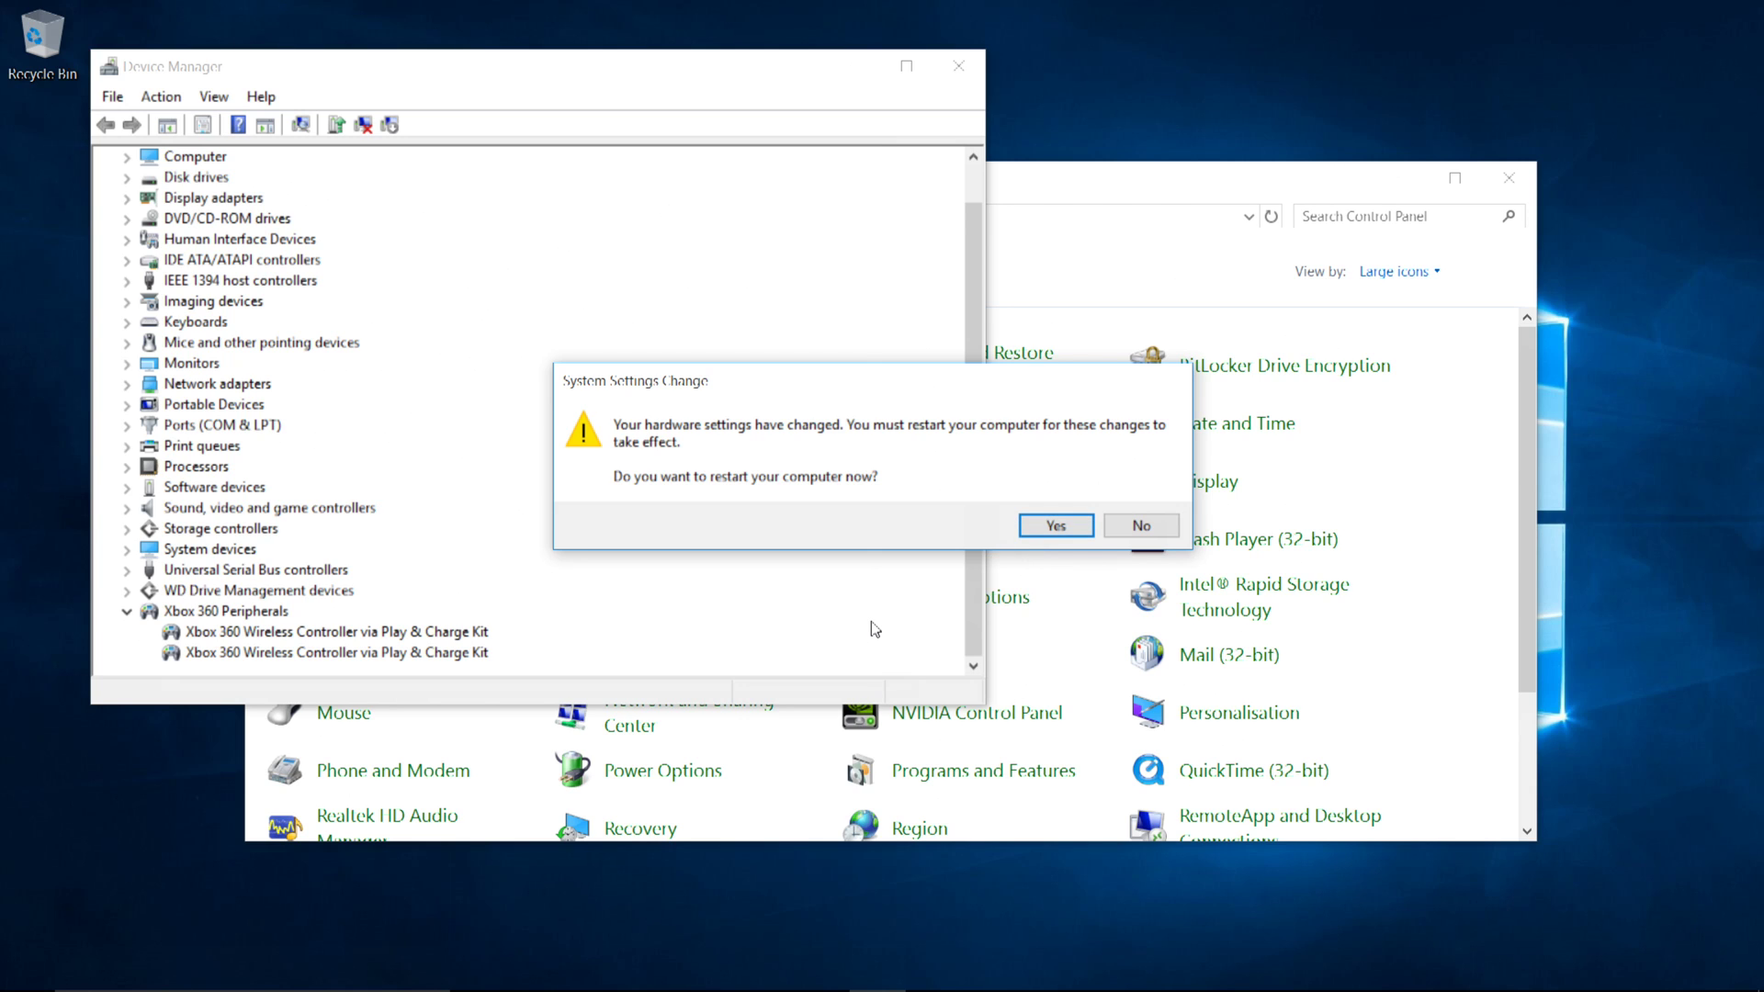
# - Dismiss the System Settings Change restart prompt without rebooting
pyautogui.press('alt')
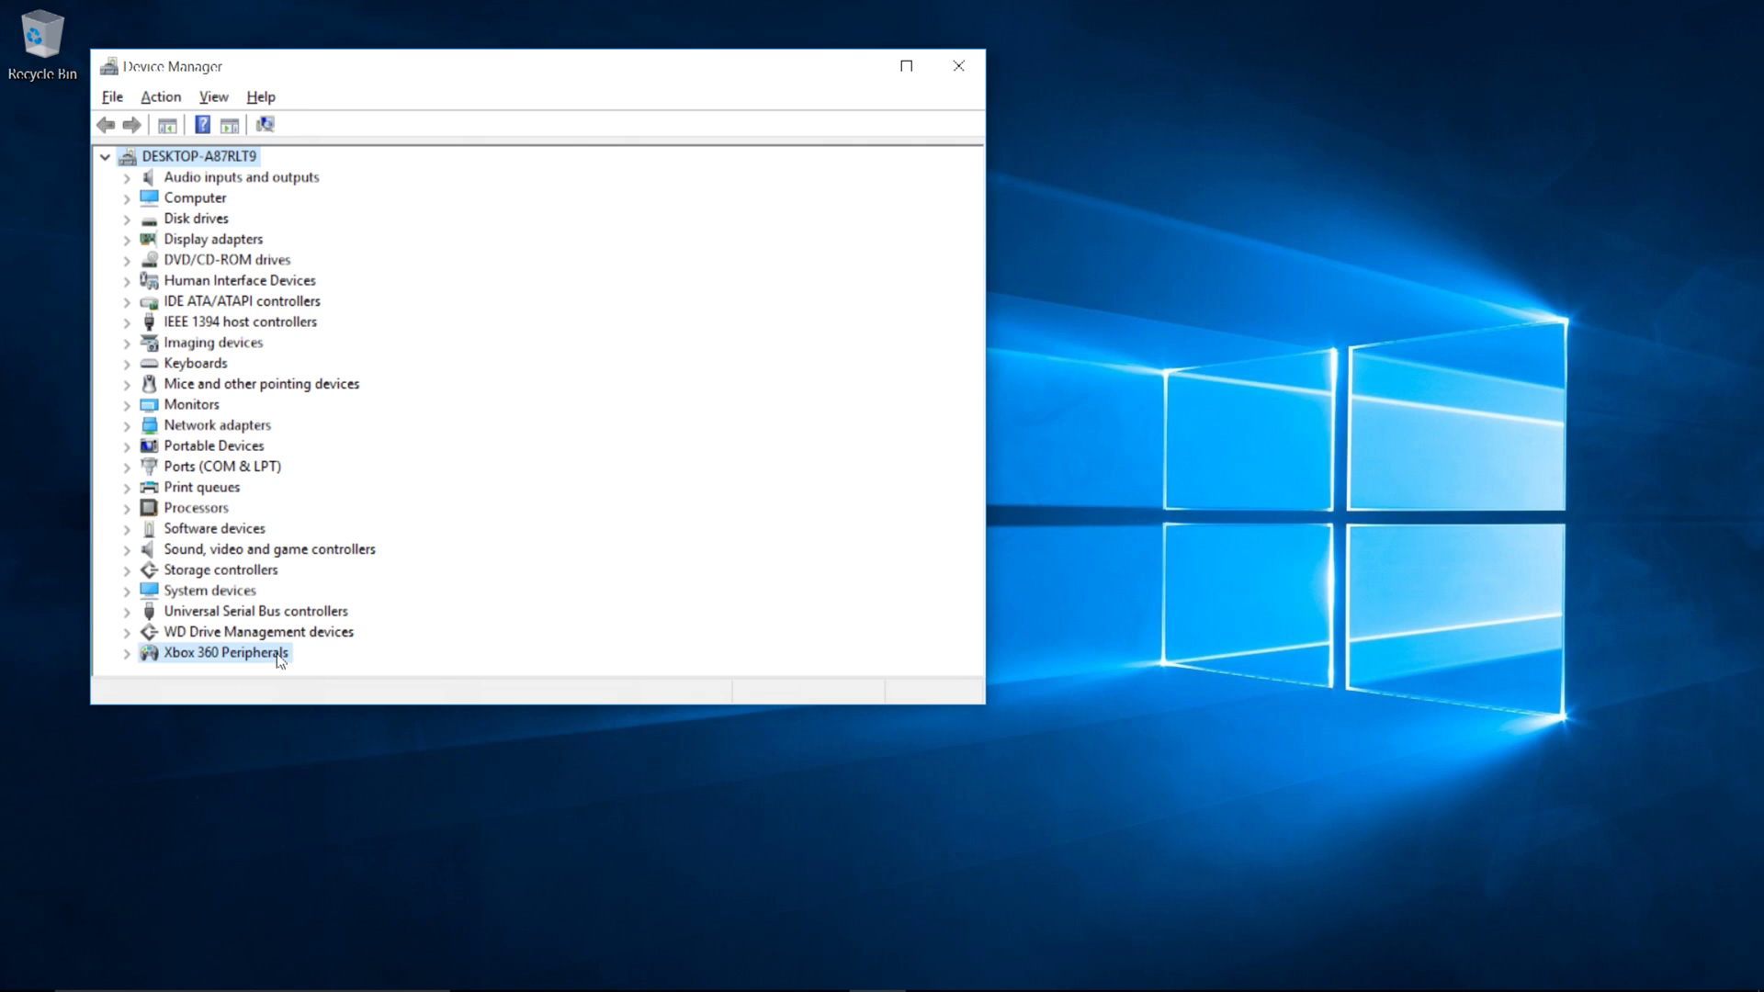
# - Expand Xbox 360 Peripherals to confirm the controller and receiver, then close Device Manager
pyautogui.click(278, 656)
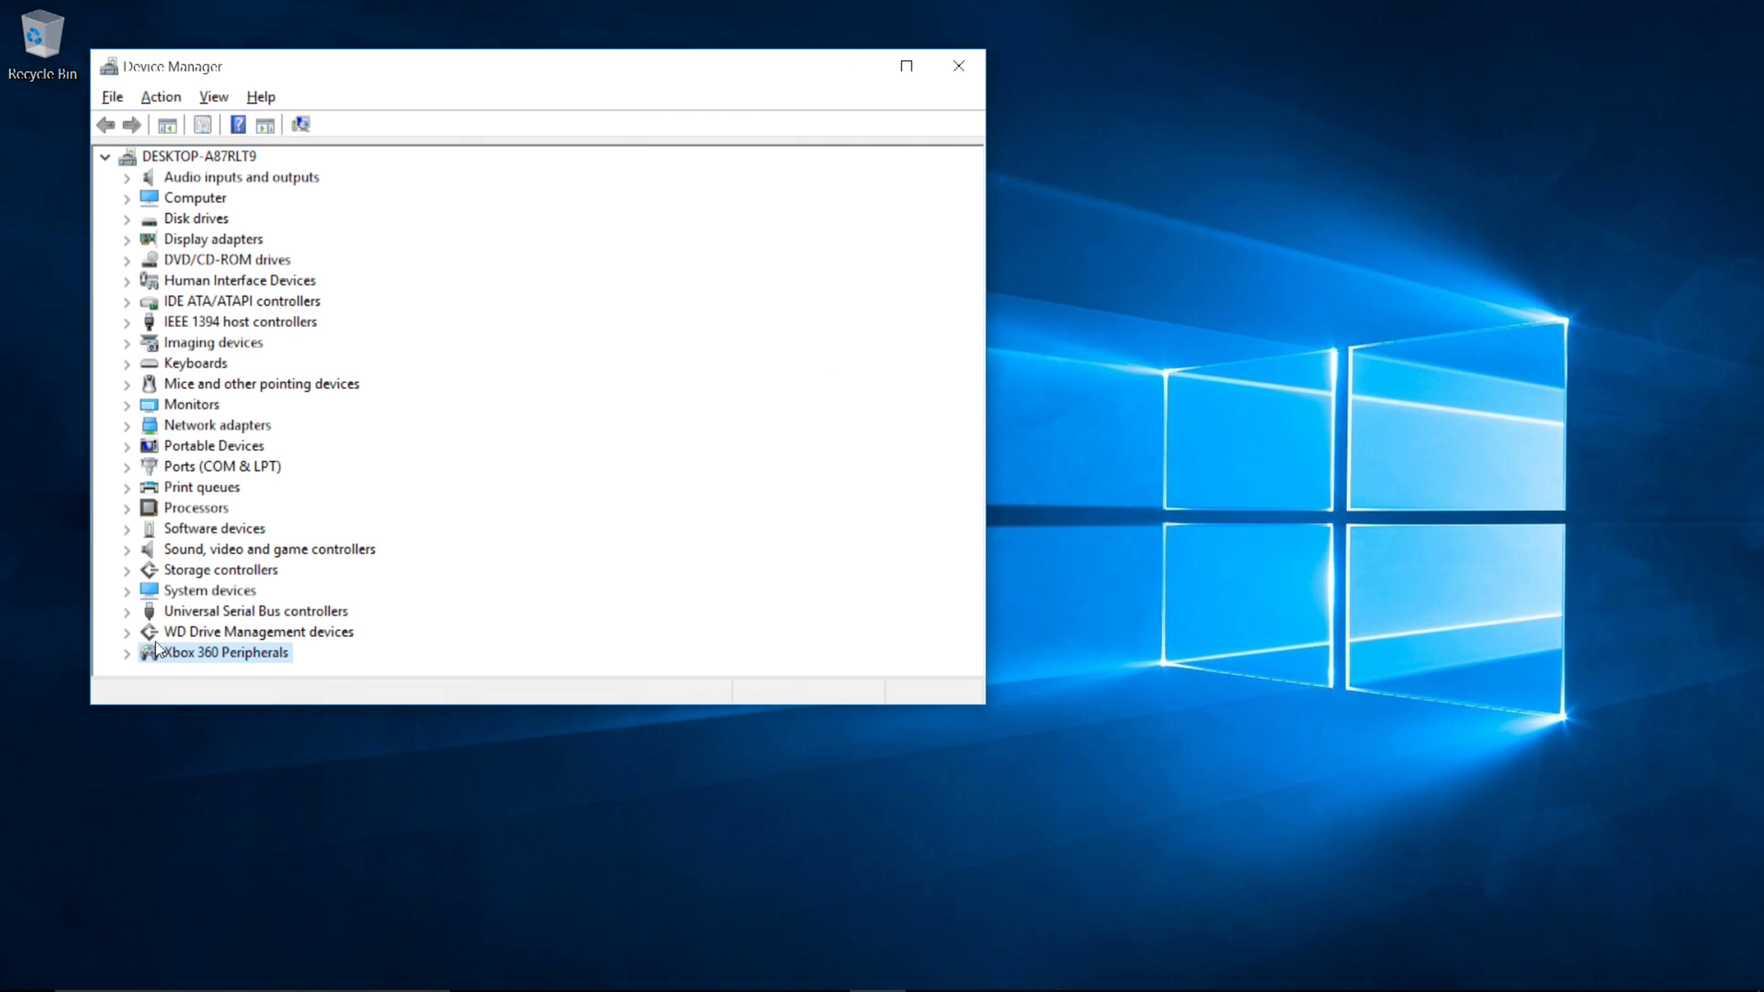
pyautogui.click(131, 652)
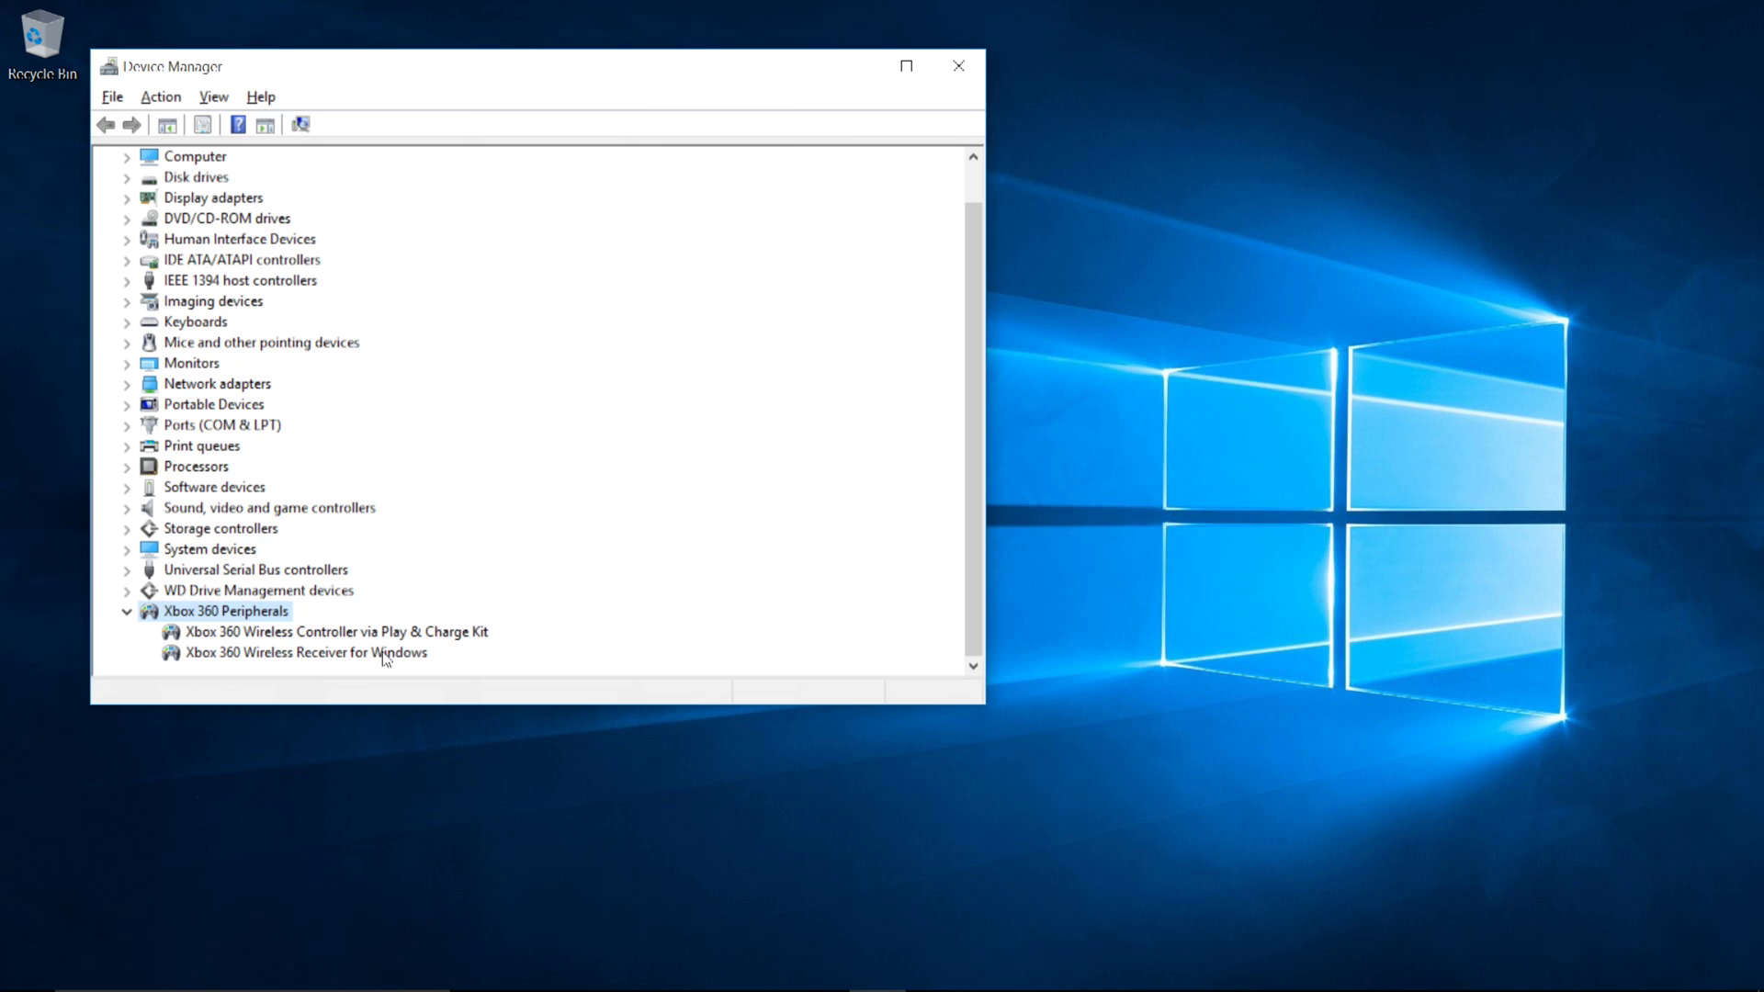
pyautogui.scroll(1, 329, 622)
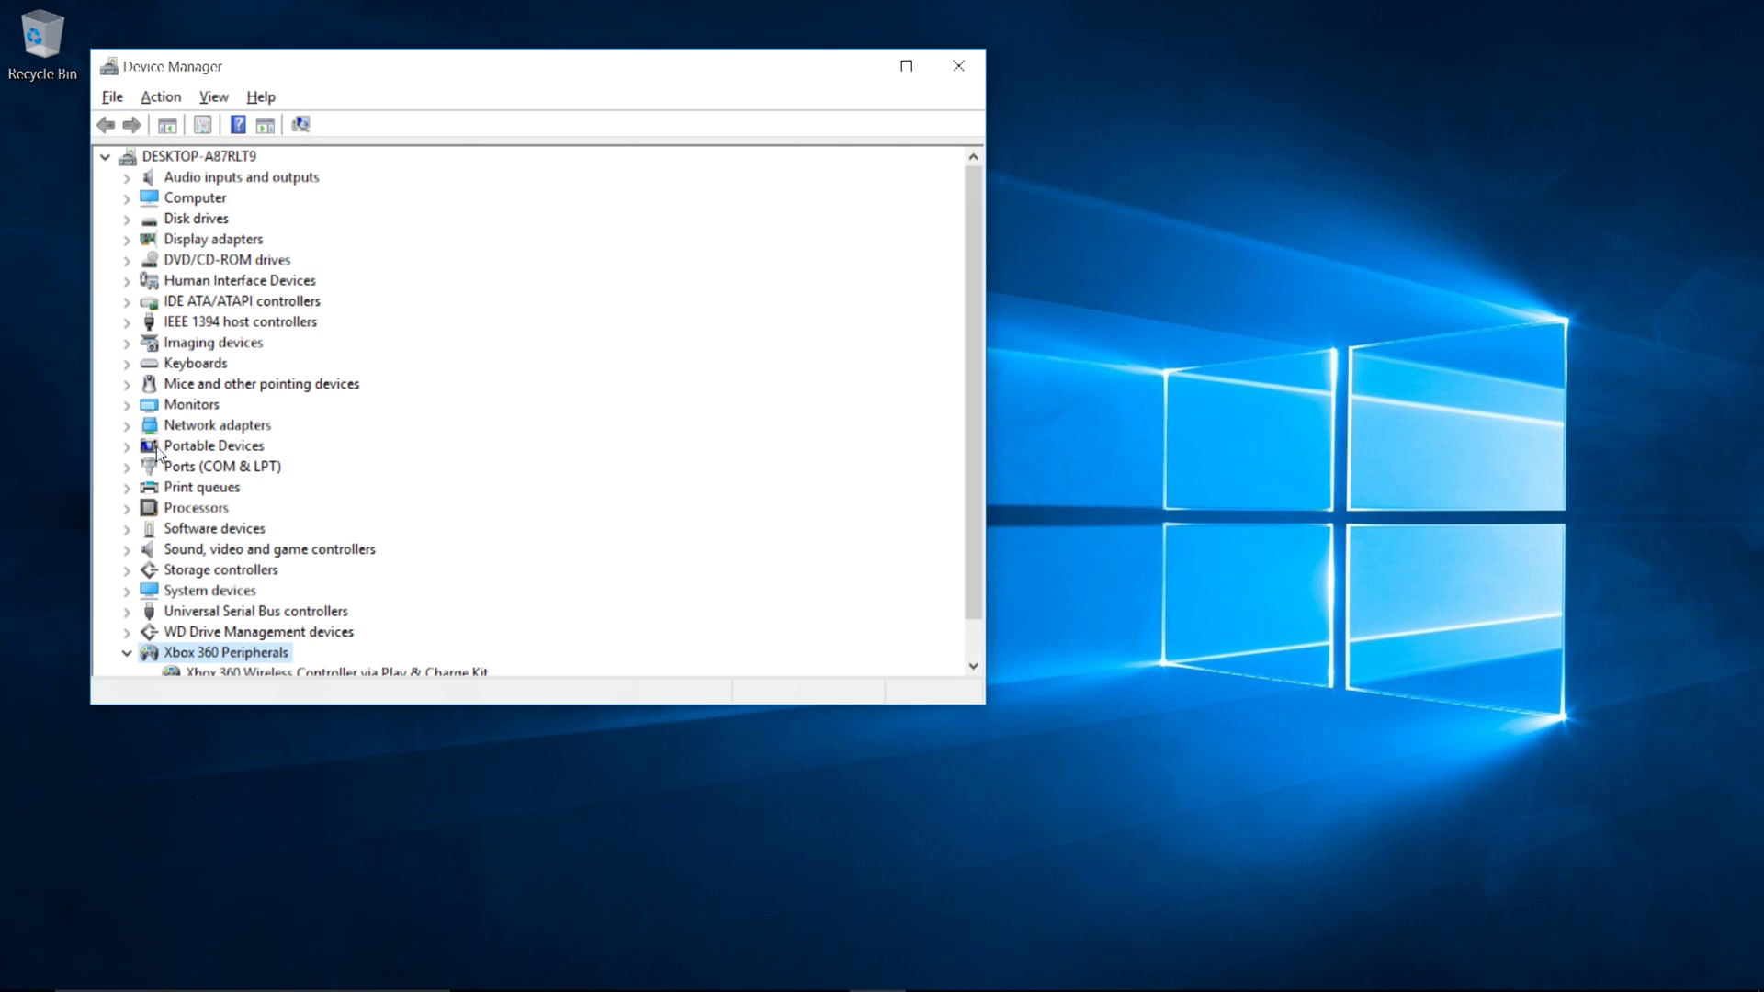
pyautogui.scroll(-1, 152, 668)
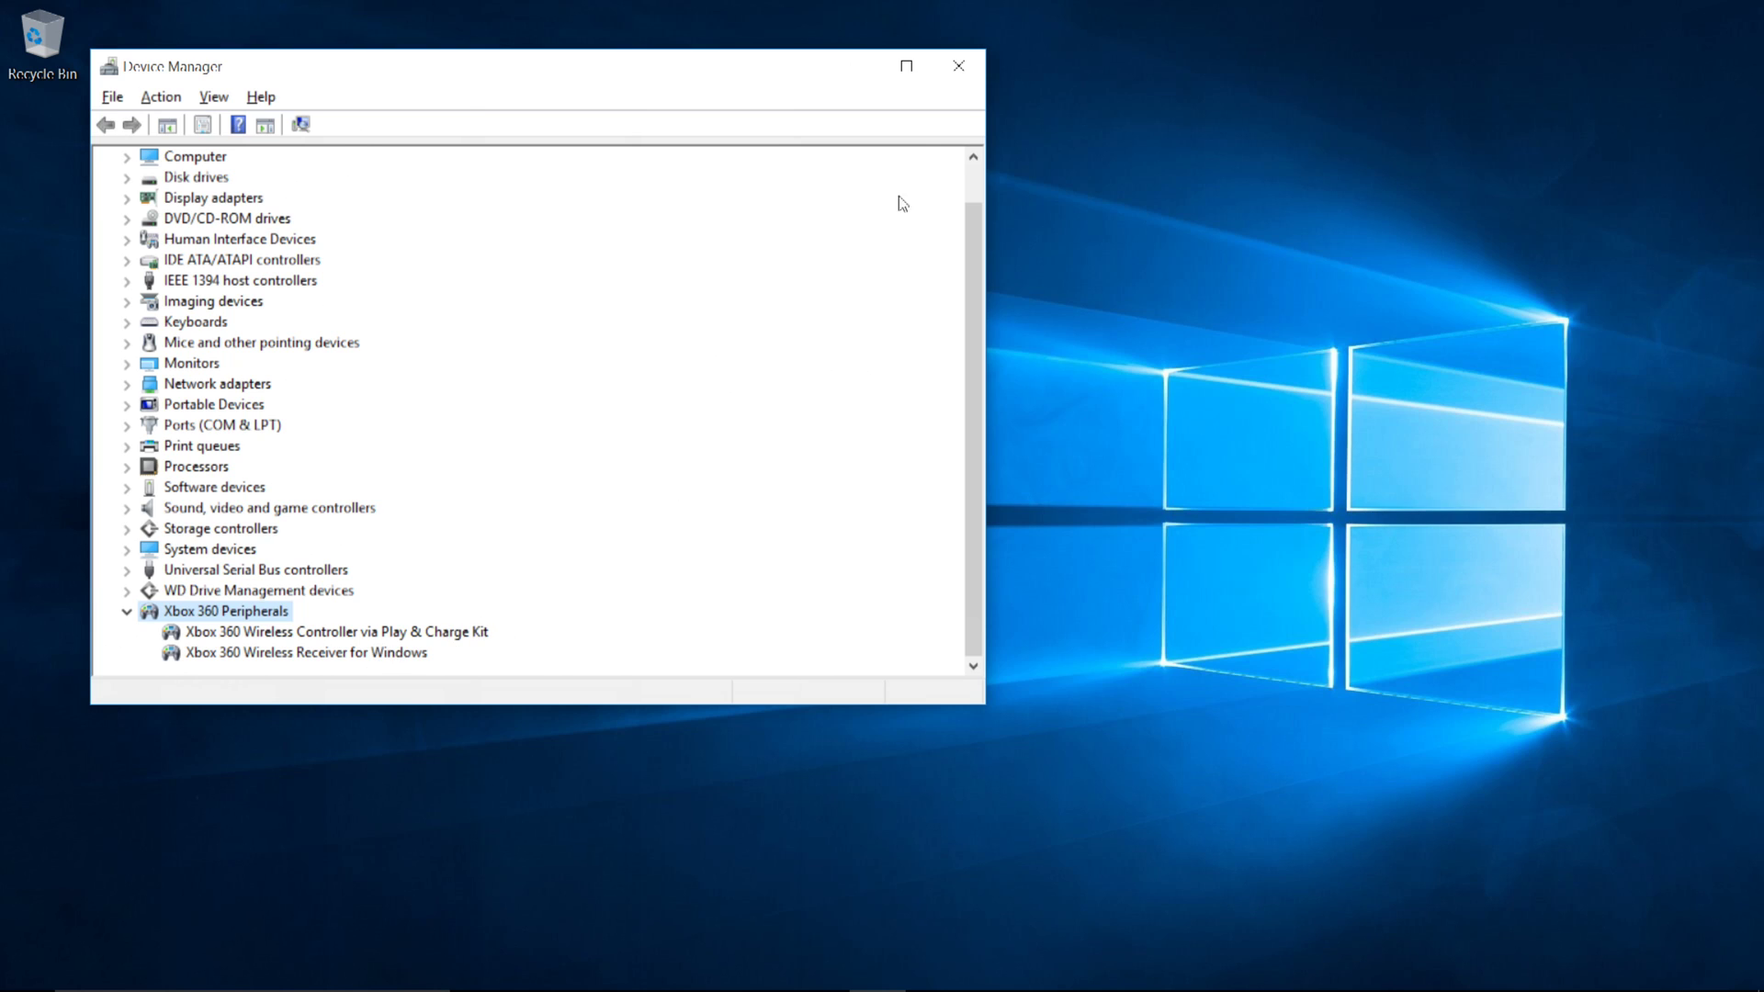
pyautogui.click(959, 80)
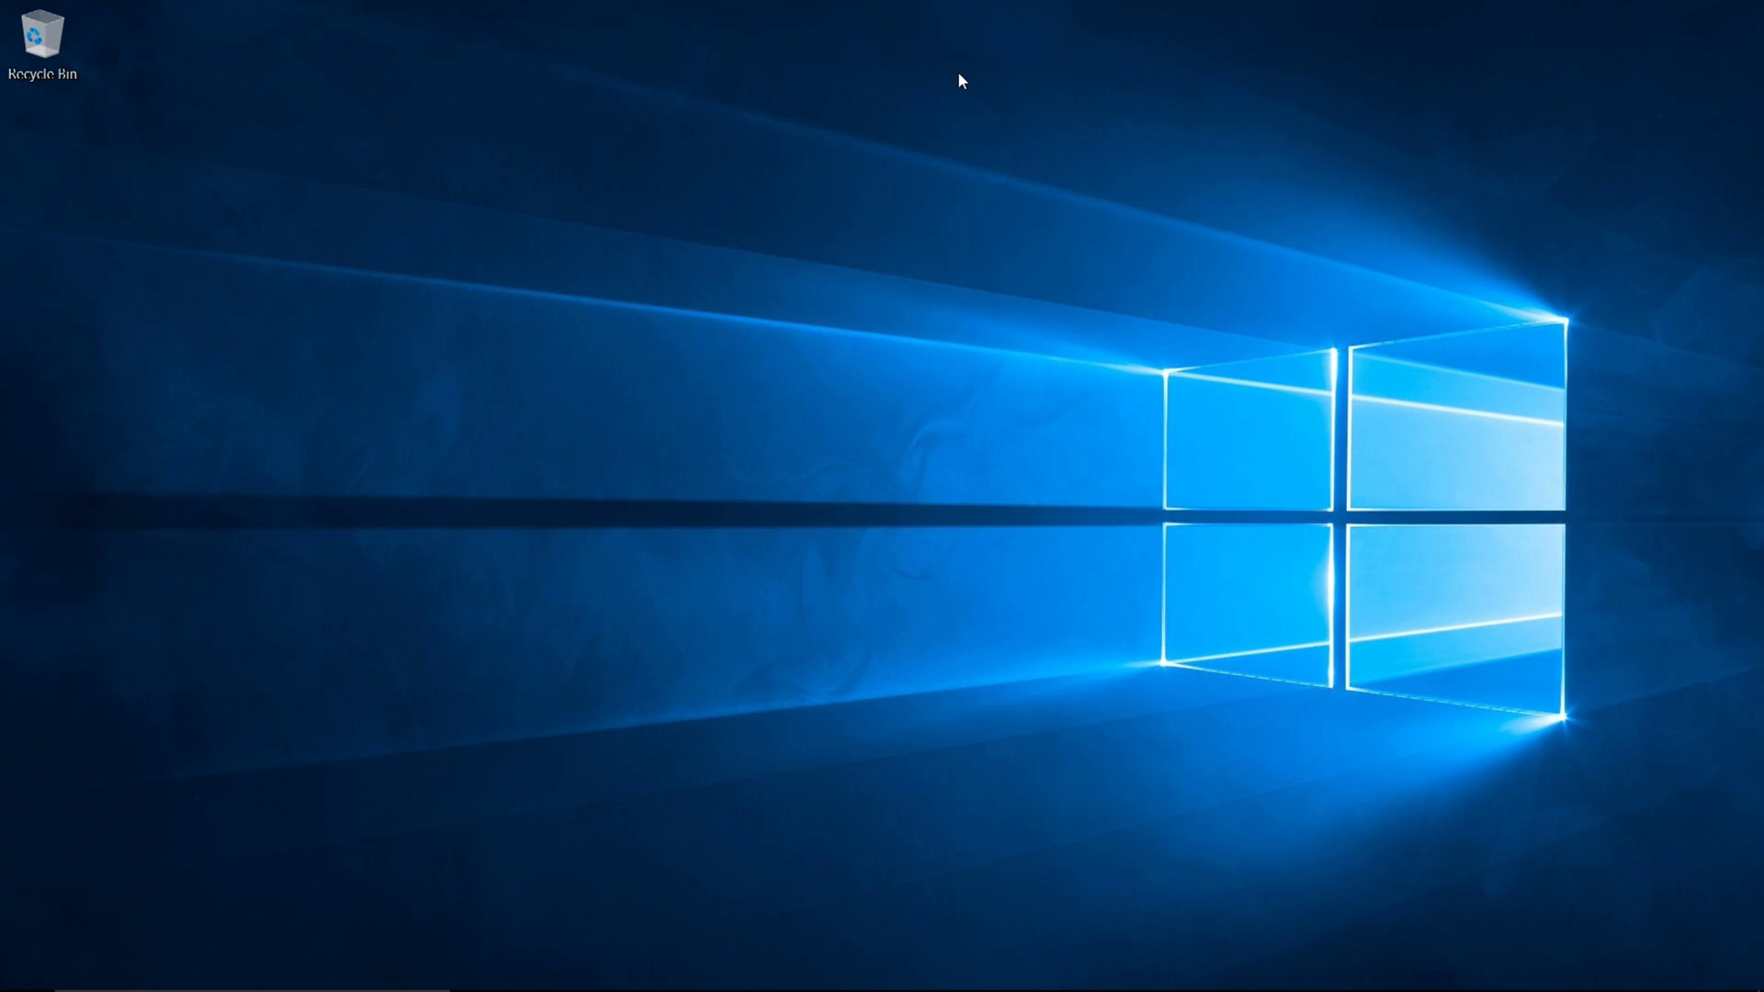